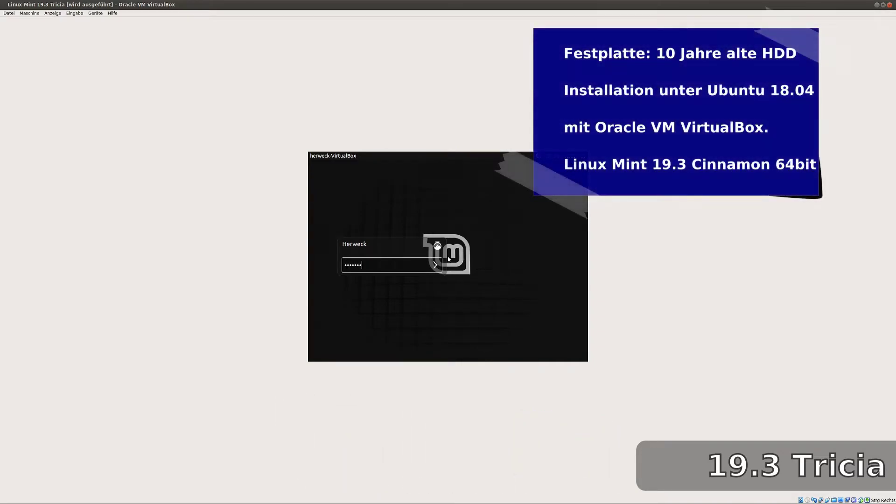
# Step: Log in with the account password, then disable showing the welcome screen at system start and close it
pyautogui.press('Return')
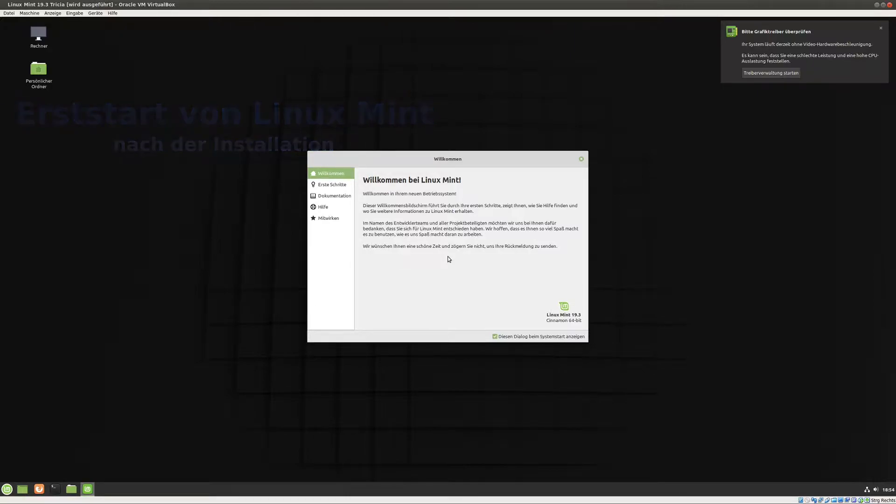
pyautogui.click(495, 337)
pyautogui.click(495, 337)
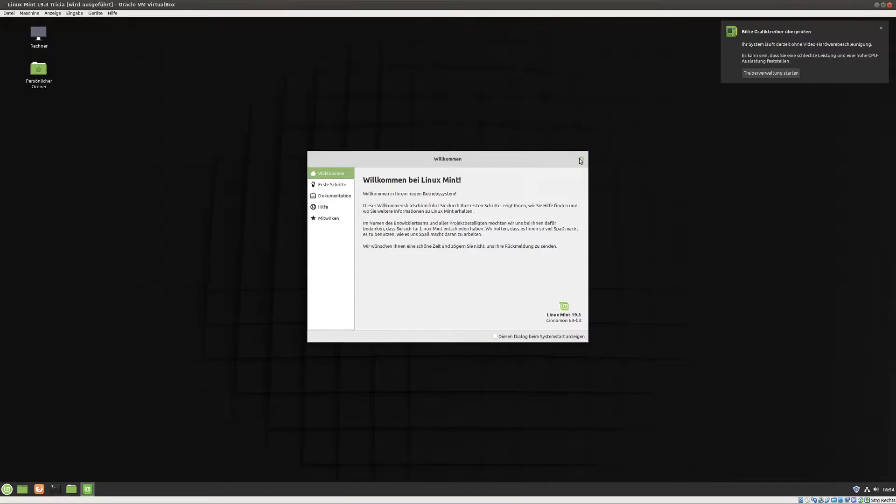
pyautogui.click(580, 160)
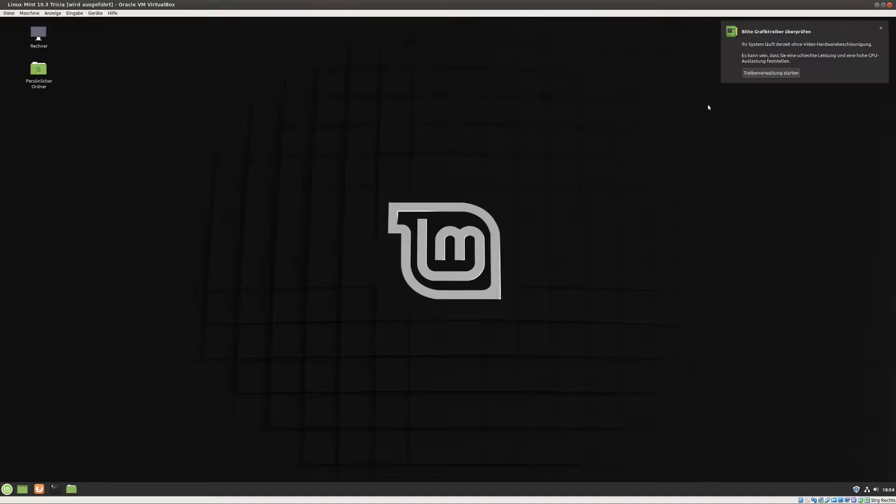
# Step: Start the driver manager with the account password, check for proprietary drivers, and close it
pyautogui.click(766, 73)
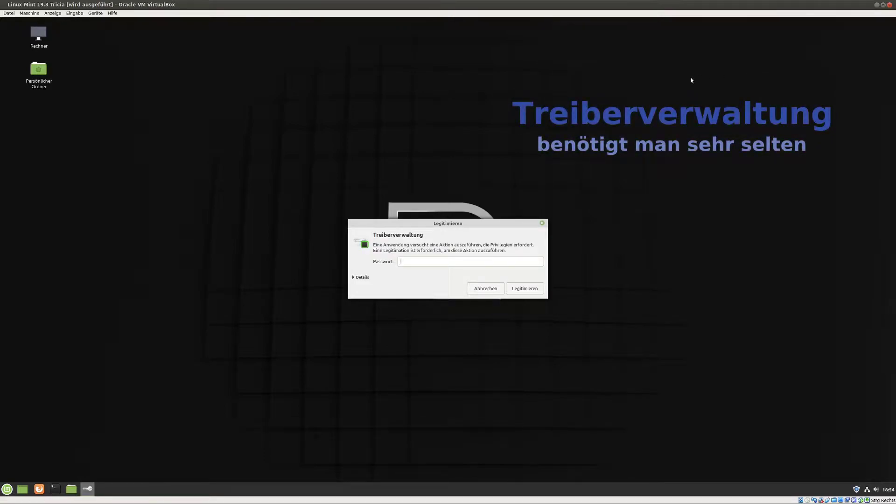
pyautogui.press('Return')
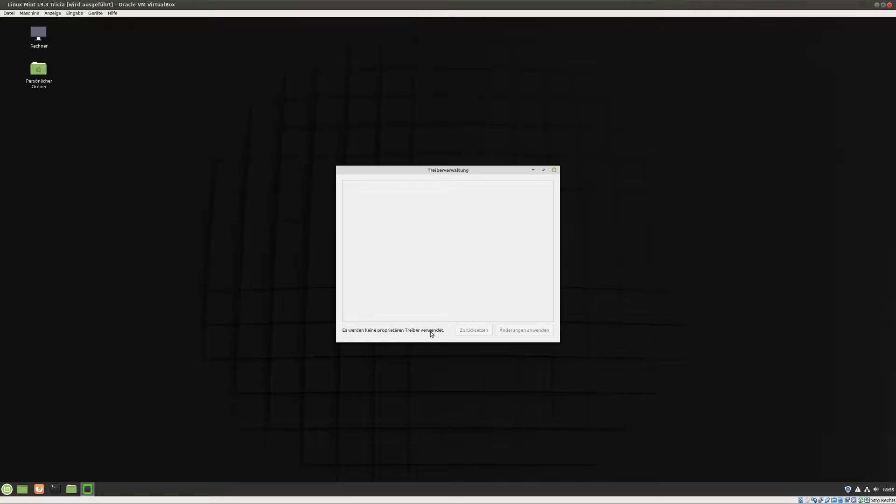
pyautogui.click(554, 170)
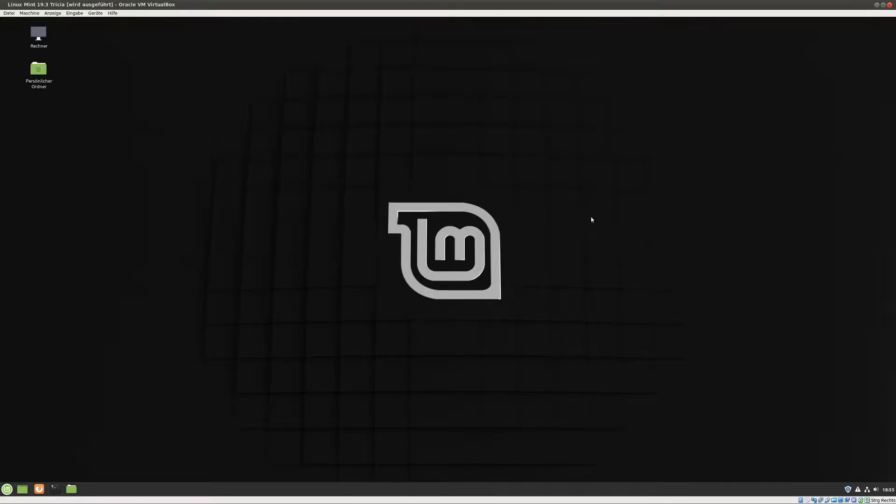
# Step: Open the system reports and the update manager, and close the reports after viewing the detected problems
pyautogui.click(858, 490)
pyautogui.click(857, 490)
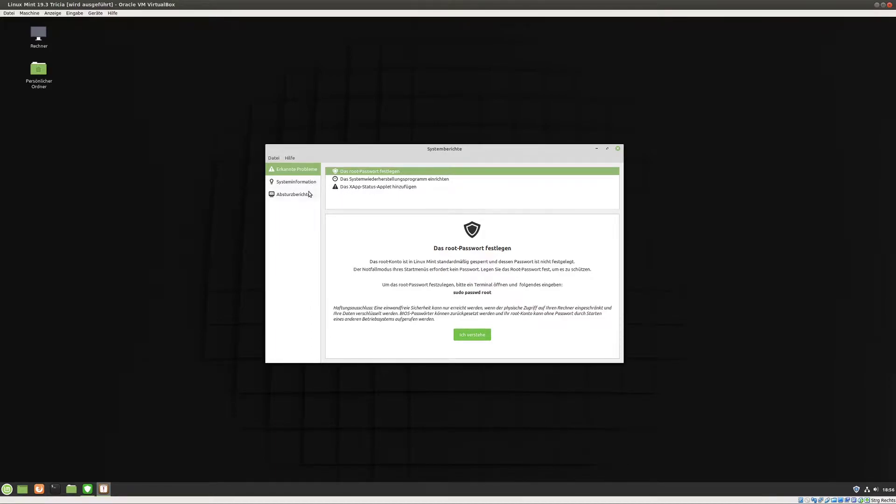
pyautogui.click(618, 148)
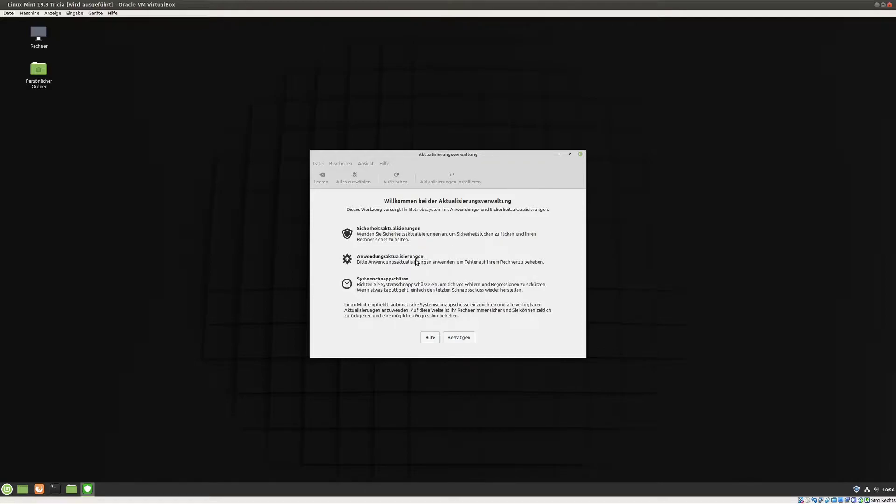
# Step: Decline switching to a local mirror and apply the new update manager version, authorizing it with the account password
pyautogui.click(461, 337)
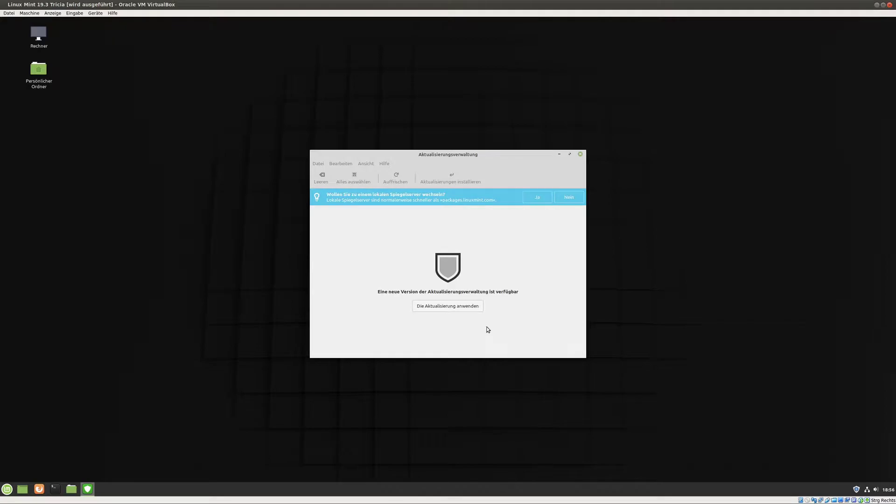
pyautogui.click(568, 197)
pyautogui.click(463, 299)
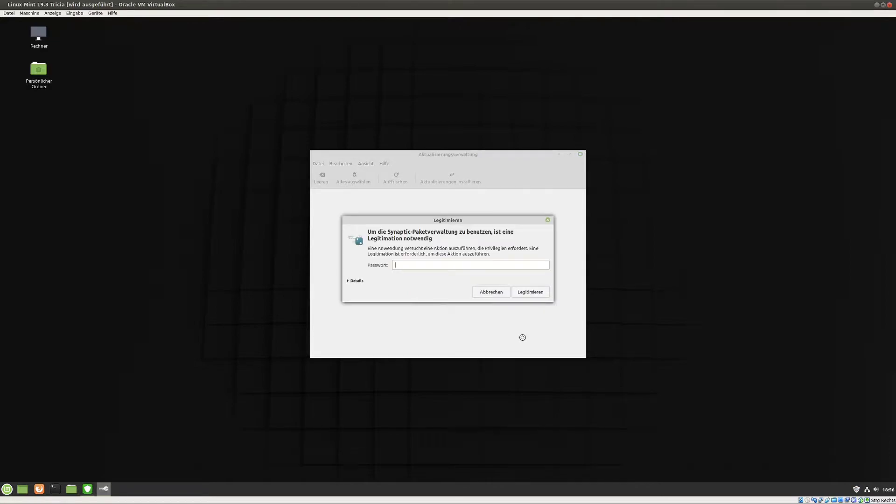
pyautogui.press('Return')
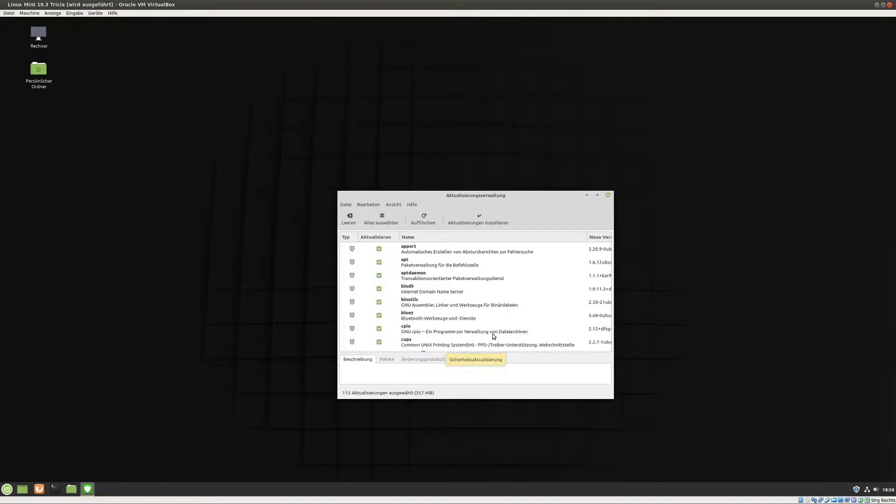
# Step: Install all selected system updates, accepting the additional package changes and authorizing with the account password
pyautogui.scroll(-5, 513, 283)
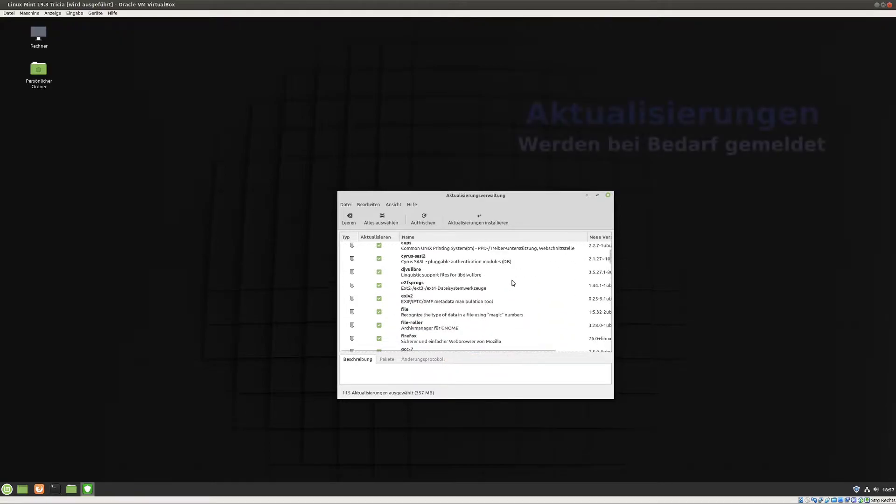
pyautogui.scroll(-10, 513, 283)
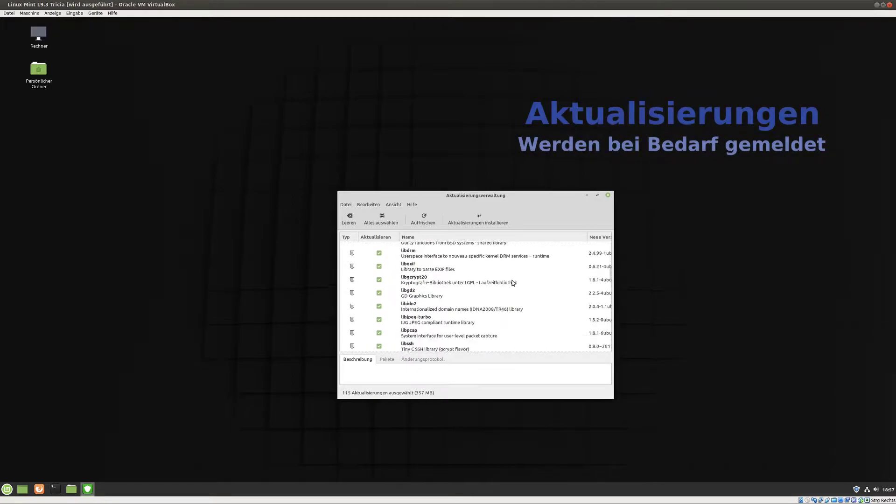
pyautogui.scroll(10, 513, 283)
pyautogui.scroll(4, 513, 283)
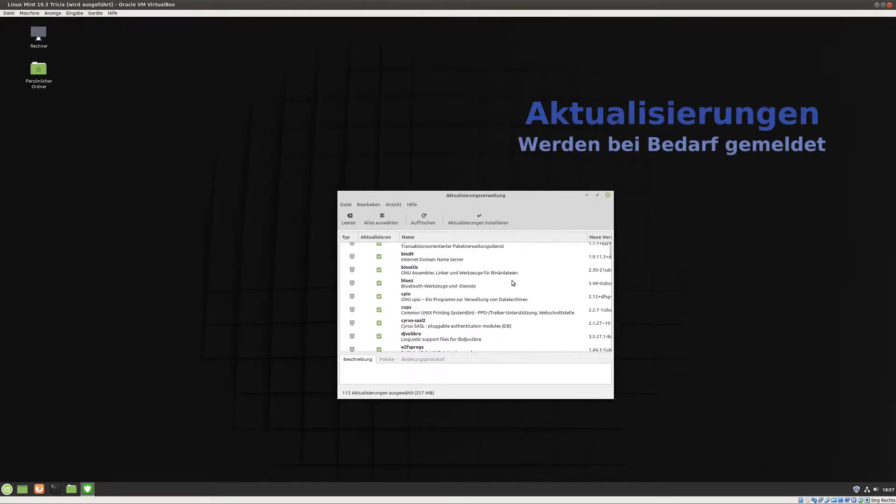
pyautogui.click(478, 220)
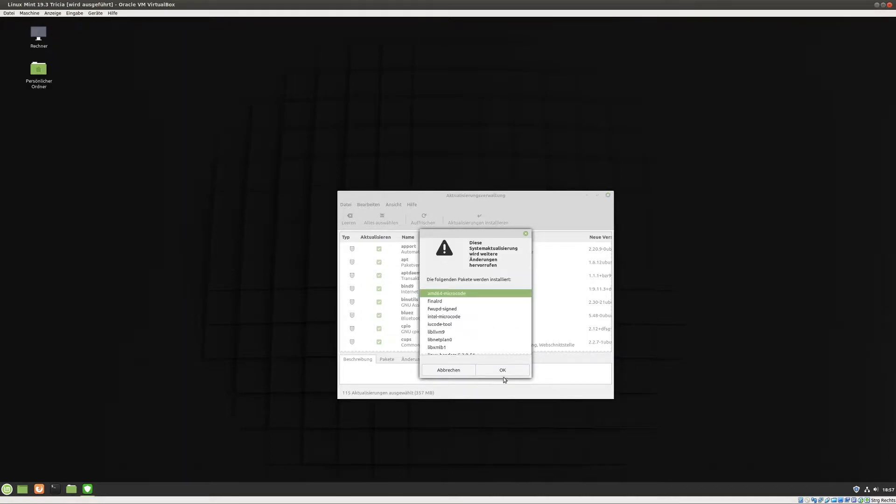
pyautogui.click(504, 374)
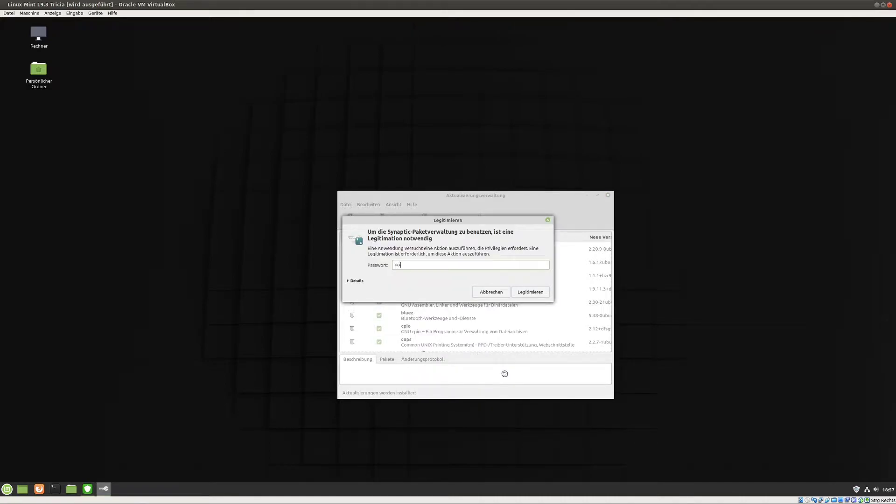
pyautogui.press('Return')
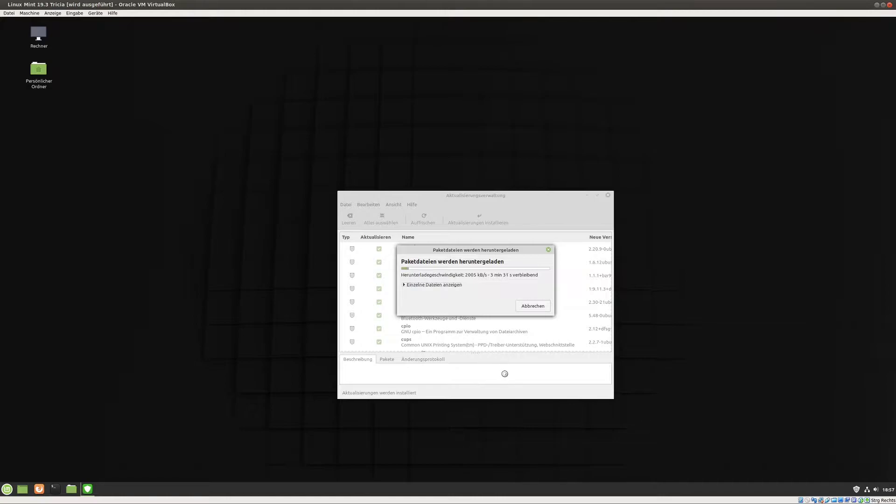
# Step: Examine the start menu's application categories, from office and accessories through settings and system administration to places and recent files
pyautogui.click(7, 489)
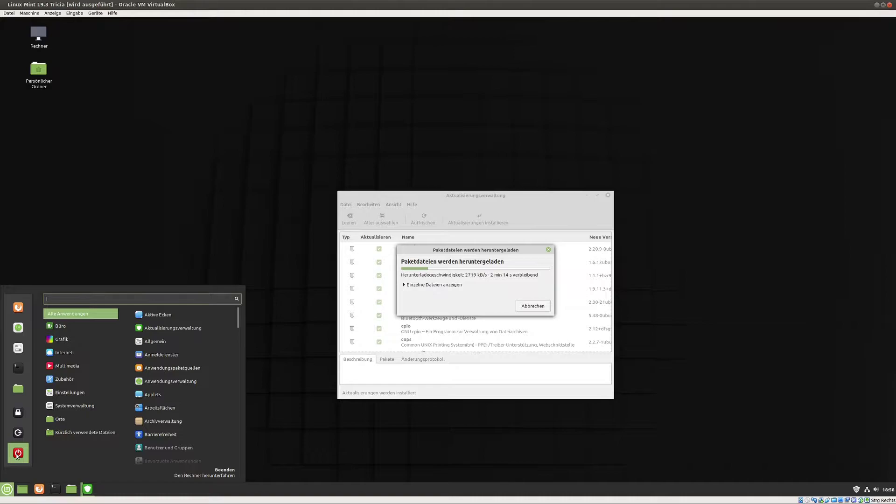
pyautogui.moveTo(72, 321)
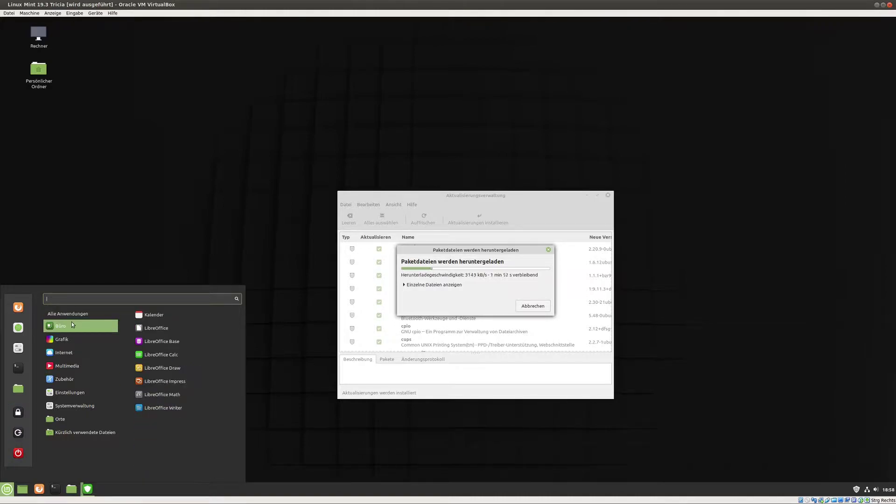
pyautogui.moveTo(68, 339)
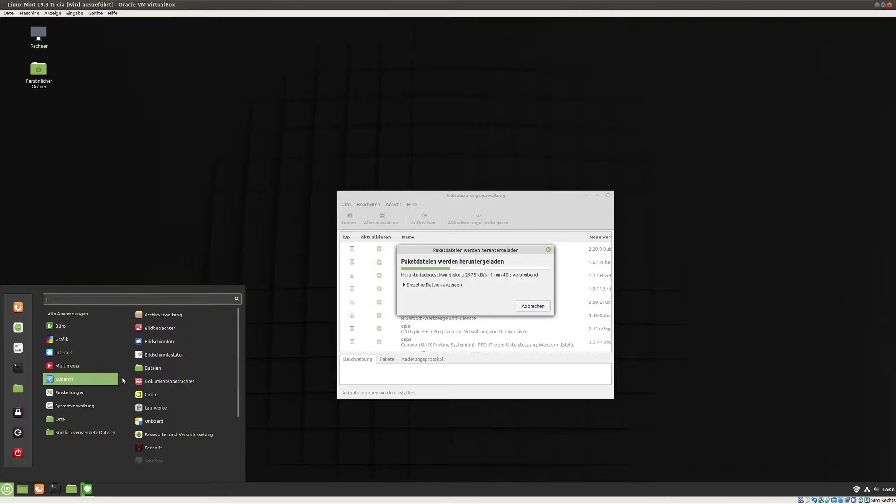
pyautogui.scroll(-3, 150, 377)
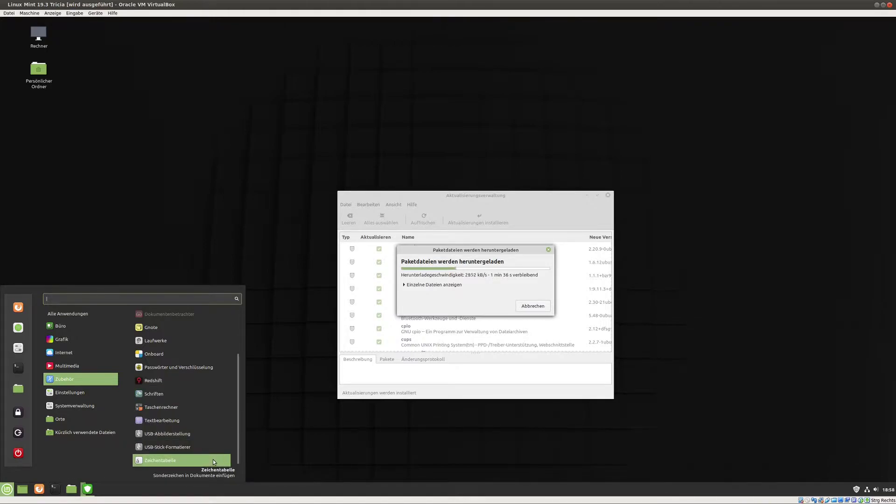
pyautogui.scroll(2, 208, 447)
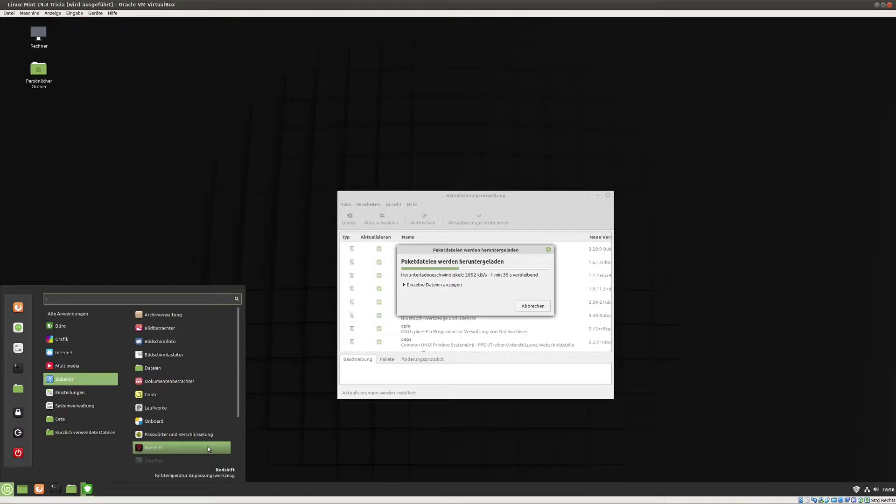
pyautogui.moveTo(74, 396)
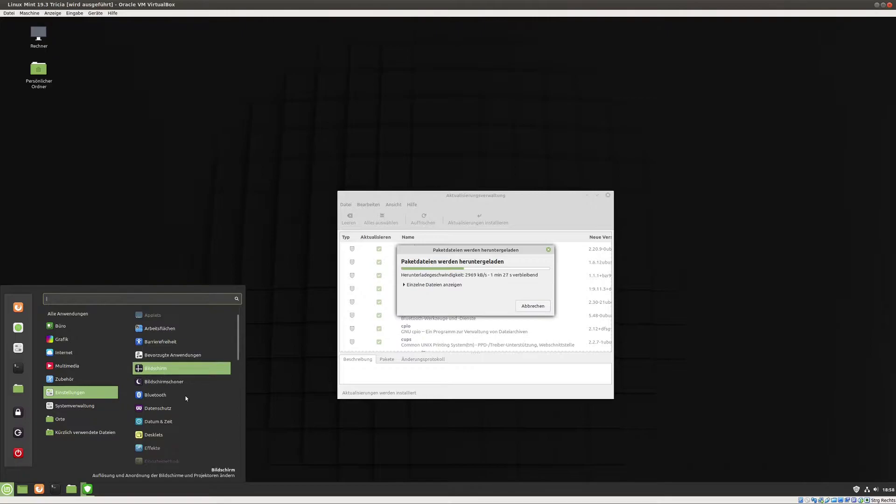
pyautogui.scroll(-2, 203, 397)
pyautogui.scroll(-5, 212, 395)
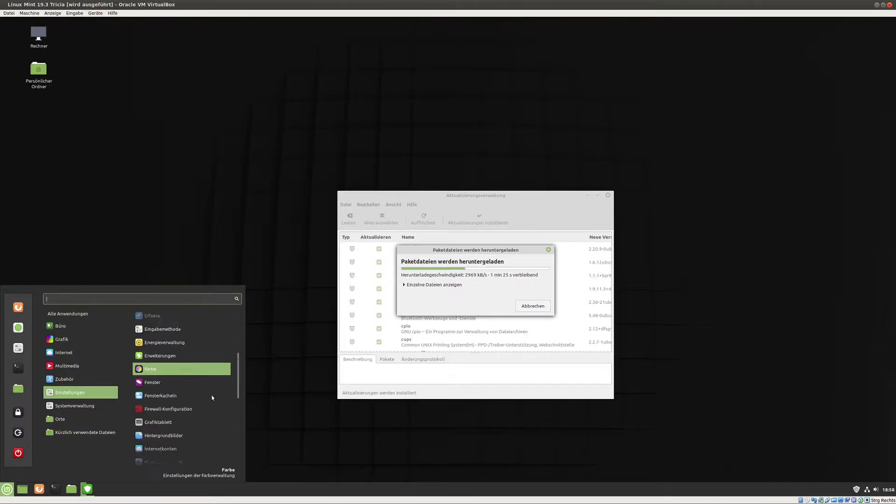
pyautogui.scroll(-7, 211, 395)
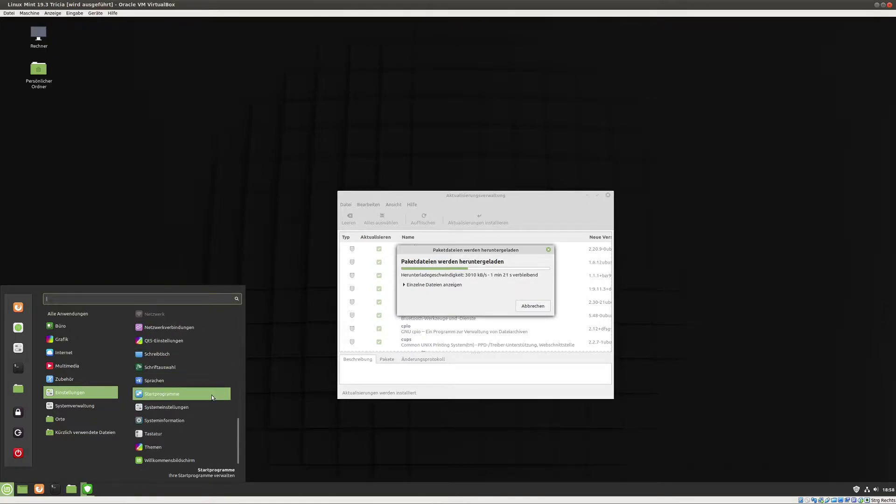
pyautogui.scroll(12, 212, 395)
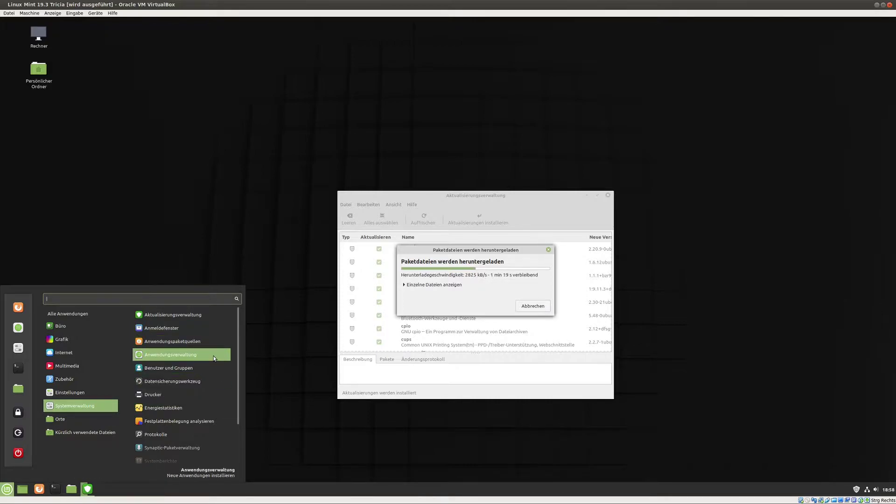
pyautogui.scroll(-2, 213, 356)
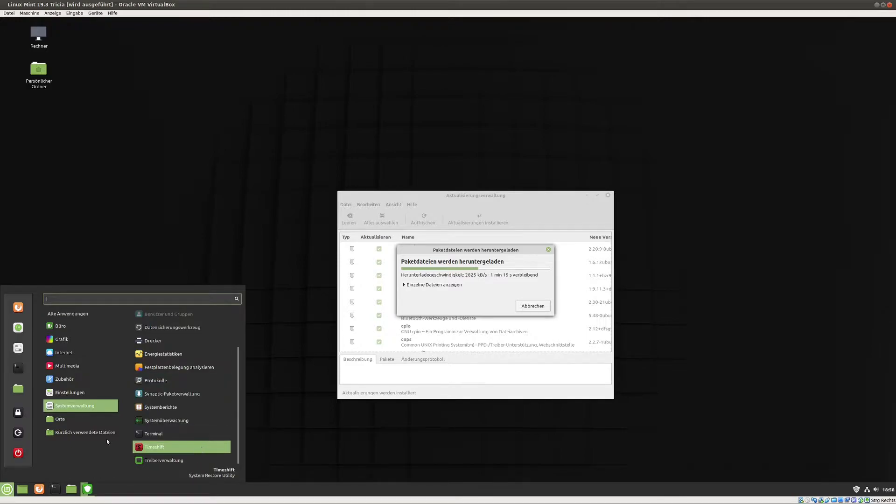
pyautogui.moveTo(66, 422)
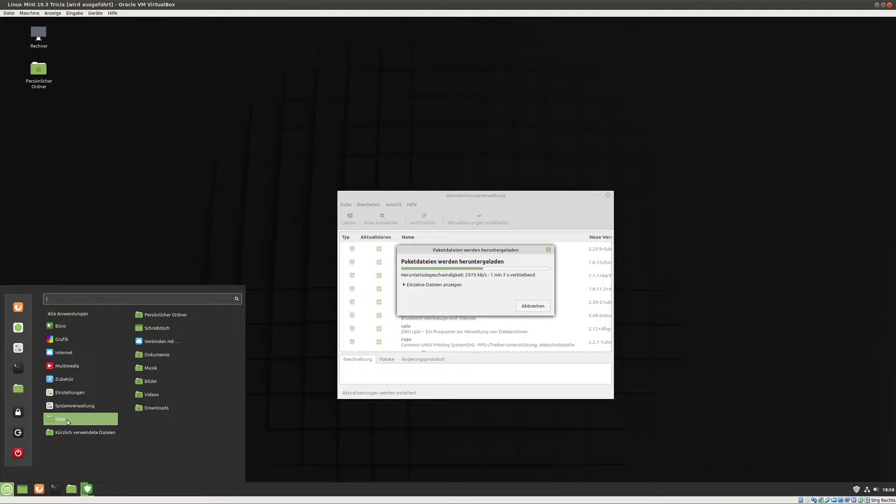
pyautogui.moveTo(68, 437)
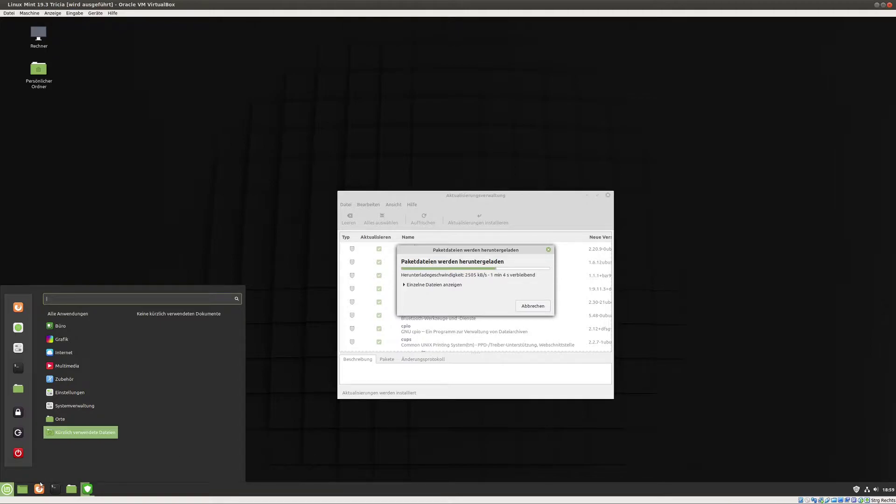
pyautogui.click(6, 493)
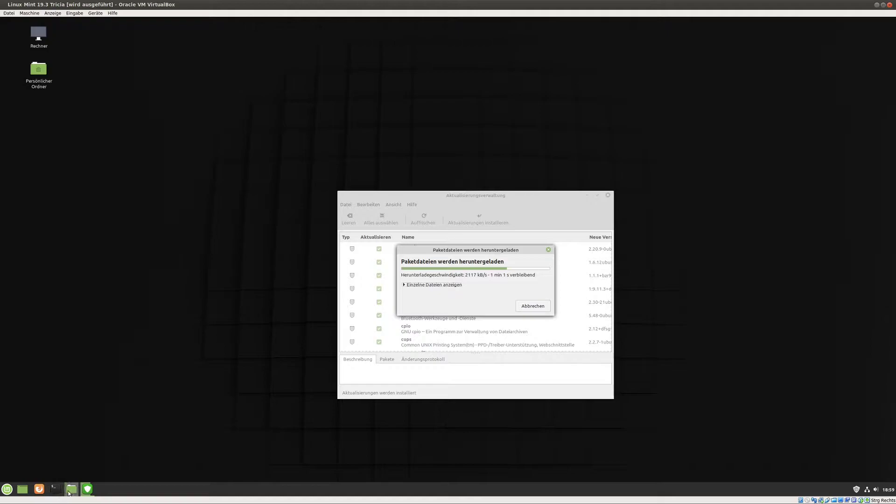
# Step: Raise the system's output volume to about 63%
pyautogui.moveTo(89, 491)
pyautogui.click(878, 490)
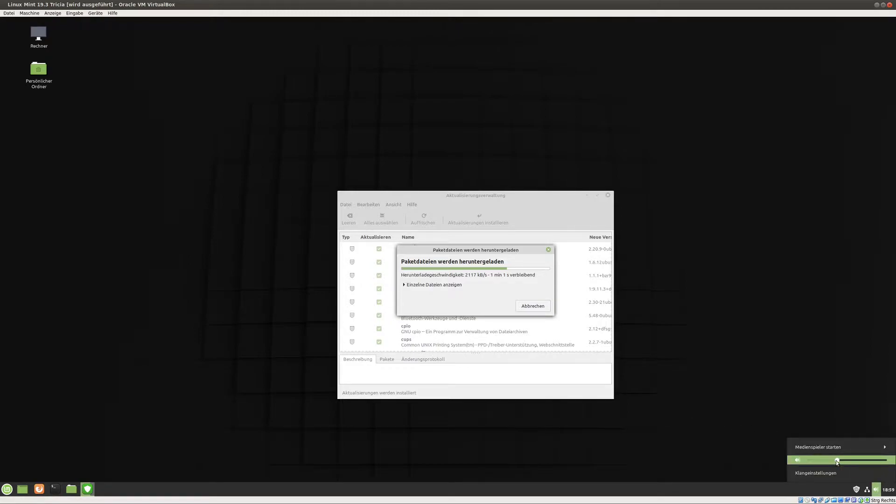
pyautogui.click(857, 462)
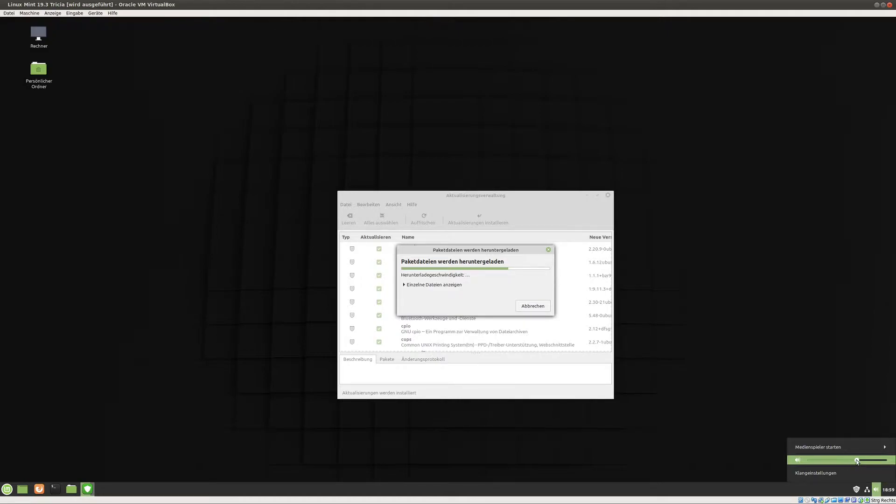
# Step: Open the sound settings and play the test sound on the front left and front right speakers
pyautogui.click(831, 474)
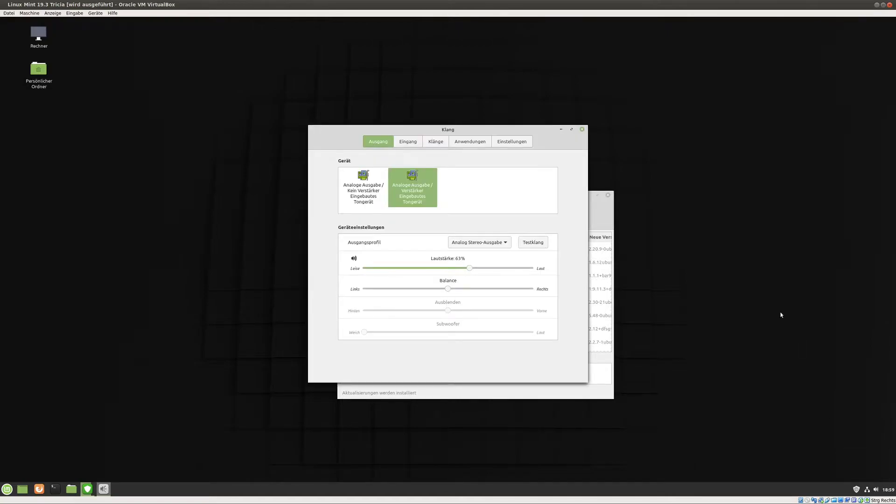
pyautogui.click(533, 243)
pyautogui.click(394, 207)
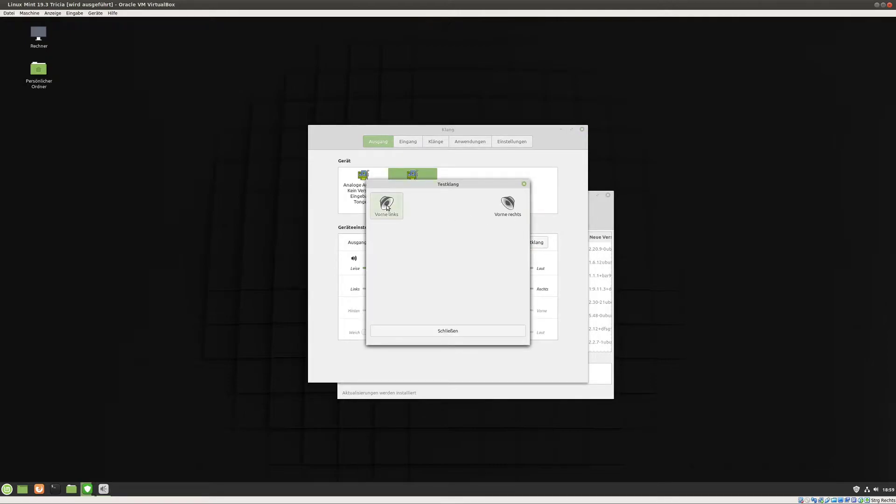
pyautogui.click(510, 205)
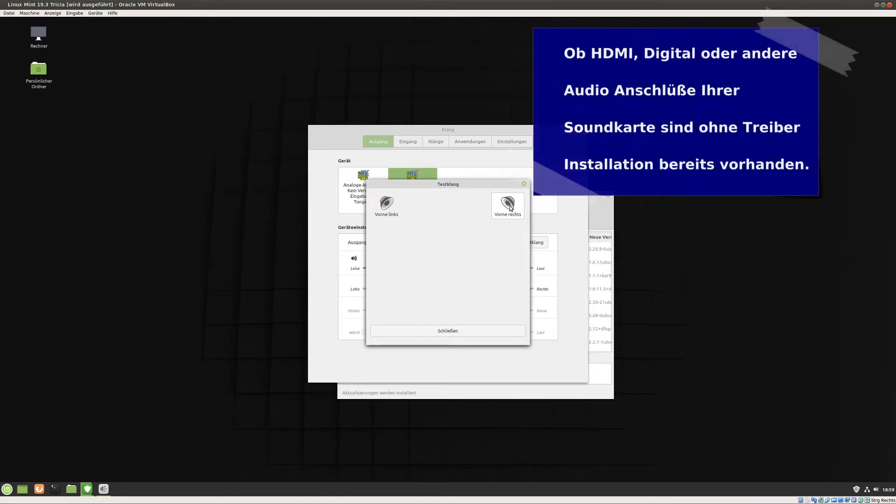
# Step: Examine the sound settings from output profile and input devices through event sounds and applications to maximum volume, and close the settings
pyautogui.click(462, 332)
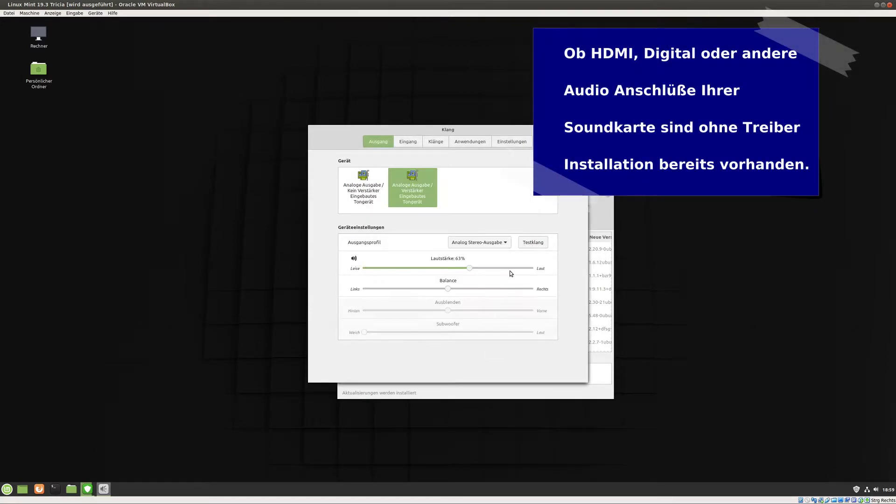
pyautogui.click(504, 241)
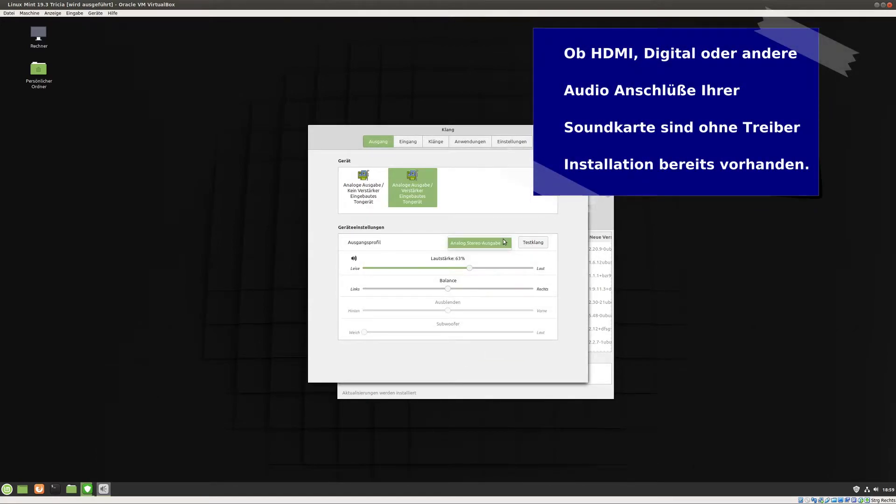
pyautogui.click(504, 242)
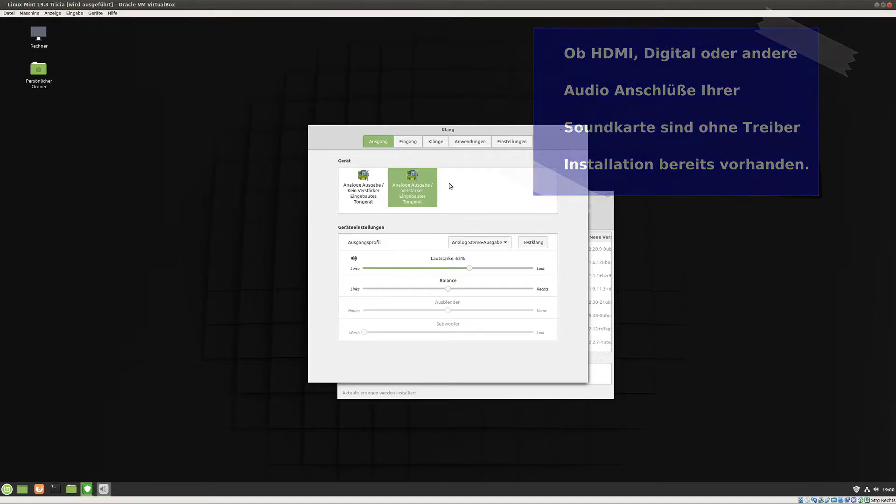
pyautogui.click(409, 143)
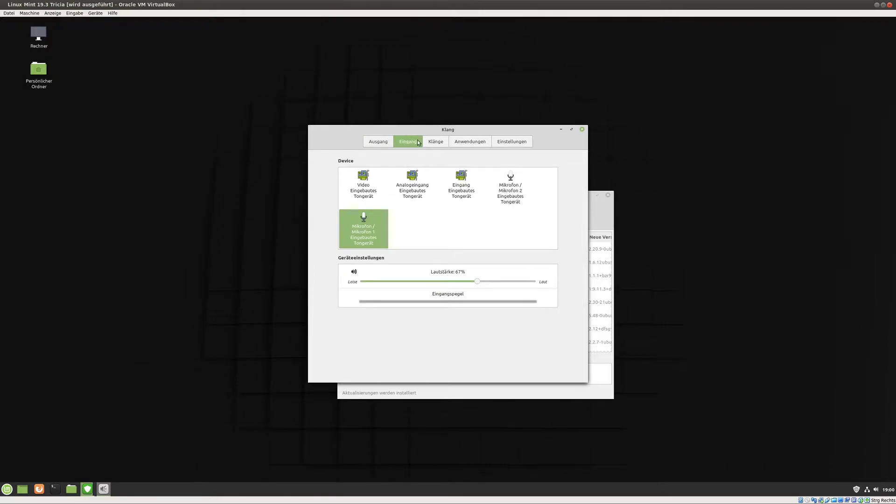
pyautogui.click(436, 143)
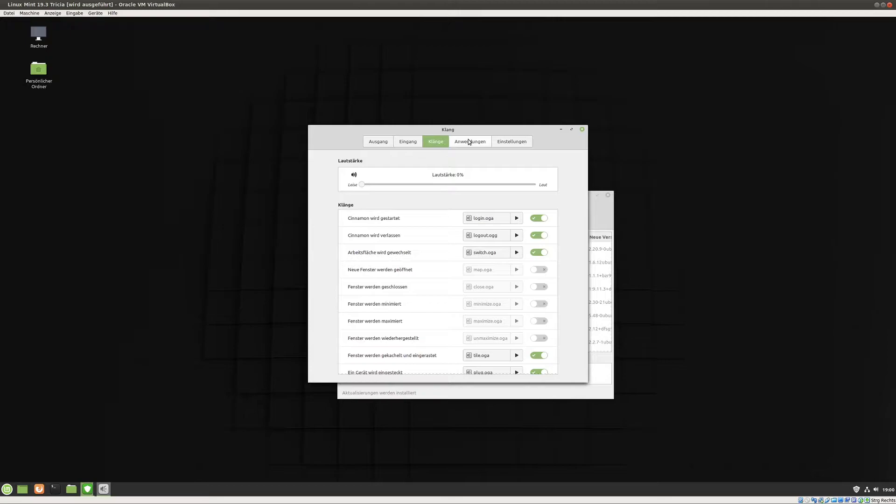
pyautogui.click(518, 220)
pyautogui.click(474, 141)
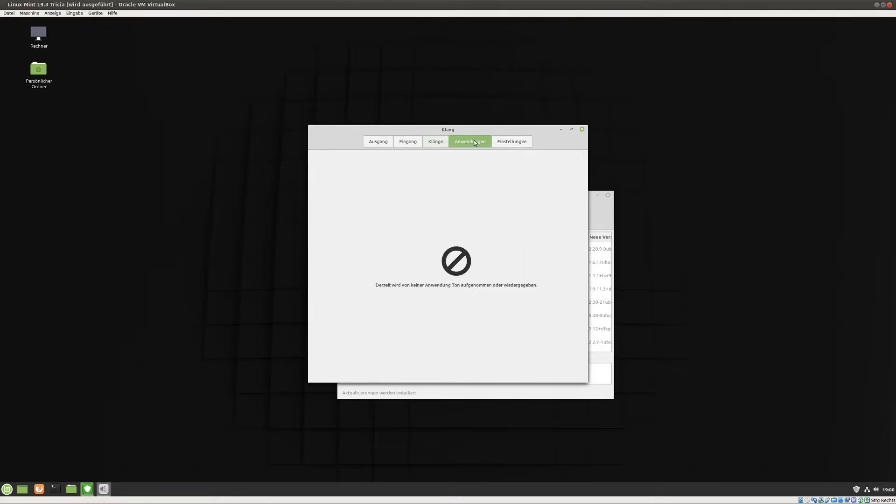
pyautogui.click(507, 147)
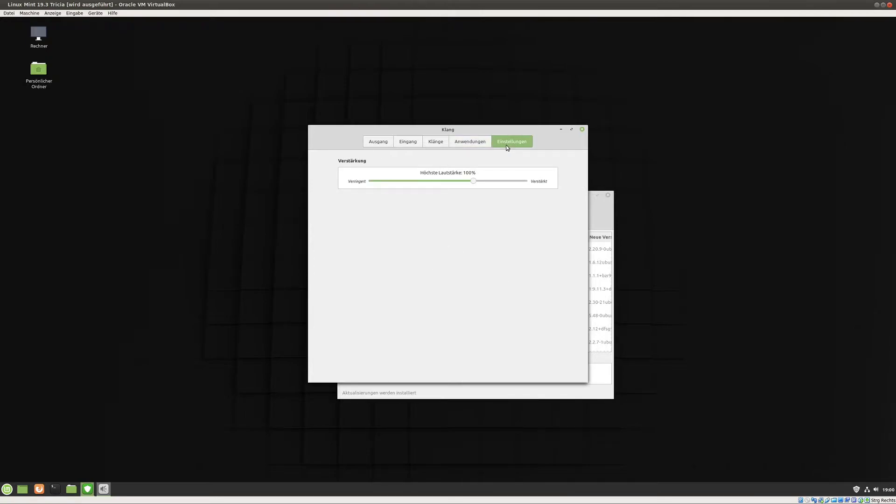
pyautogui.click(584, 132)
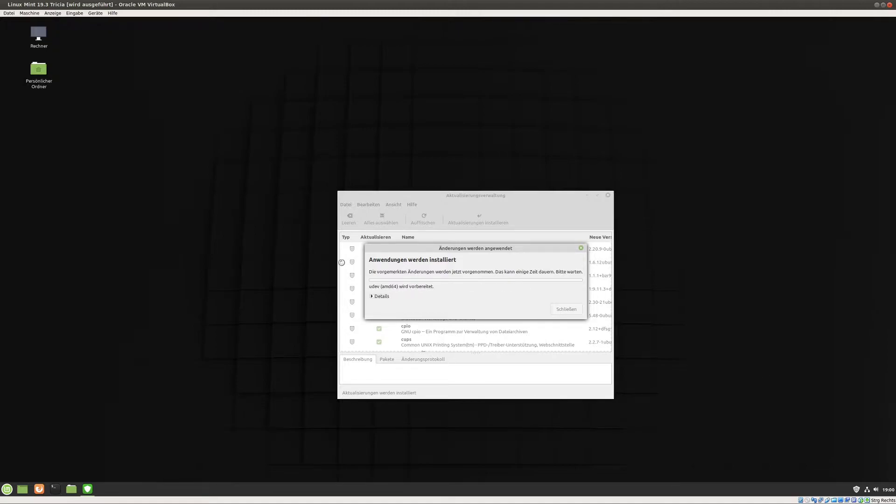
# Step: Expand the details of the running update installation to view the package log, and collapse them again
pyautogui.click(379, 297)
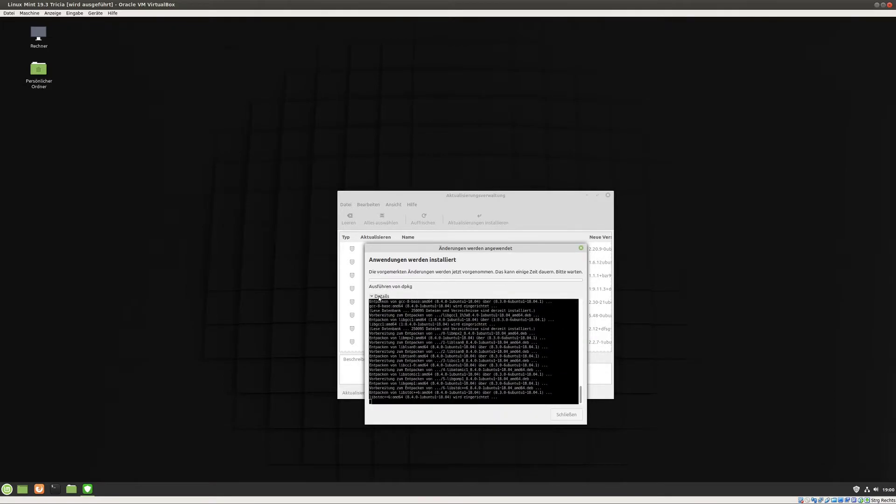
pyautogui.click(379, 297)
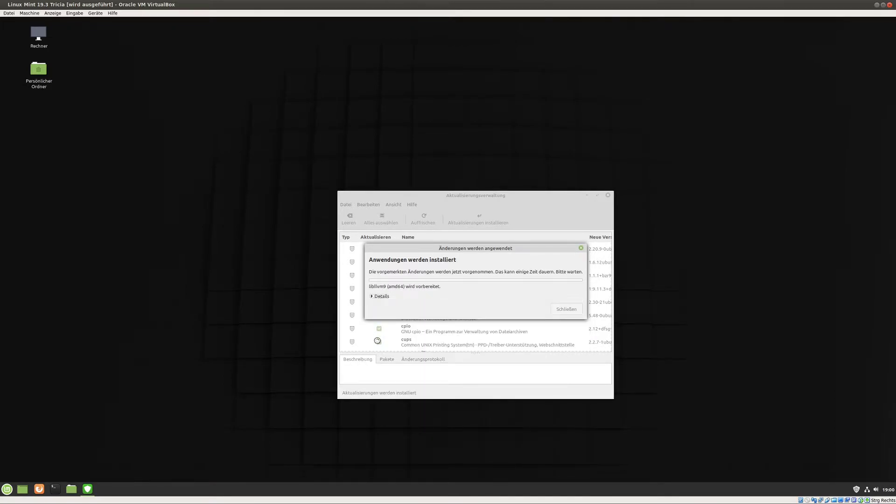
# Step: Open Rechner from the desktop and look through the network, the trash and the file system's root folder
pyautogui.click(40, 36)
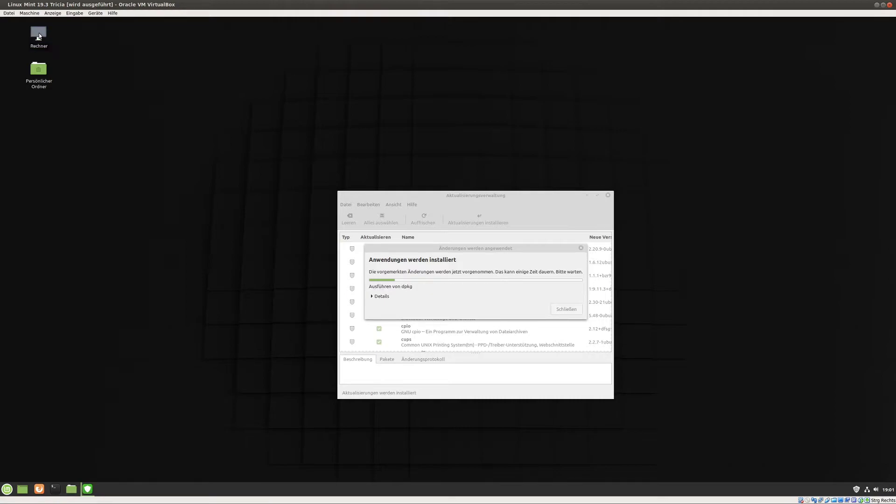
pyautogui.doubleClick(39, 33)
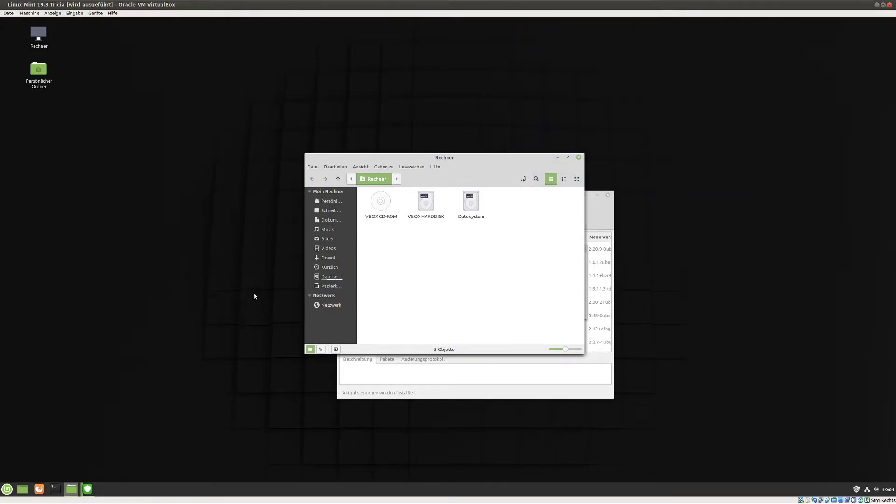
pyautogui.click(329, 306)
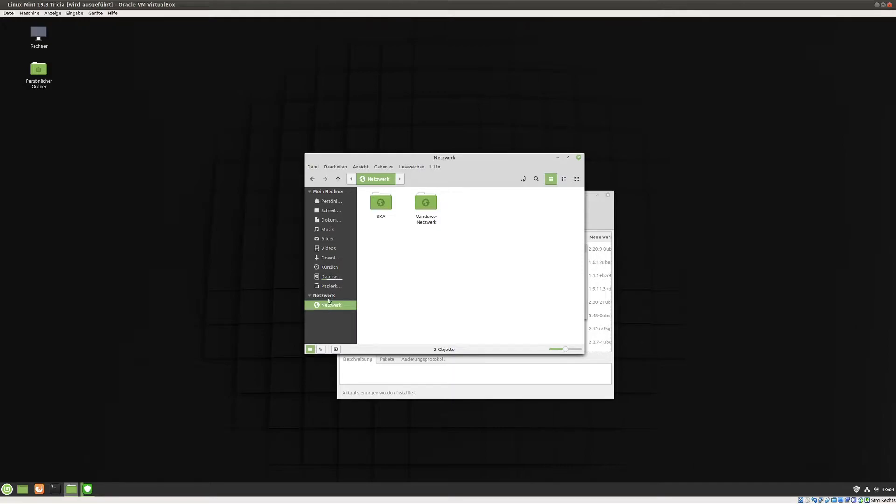
pyautogui.click(328, 287)
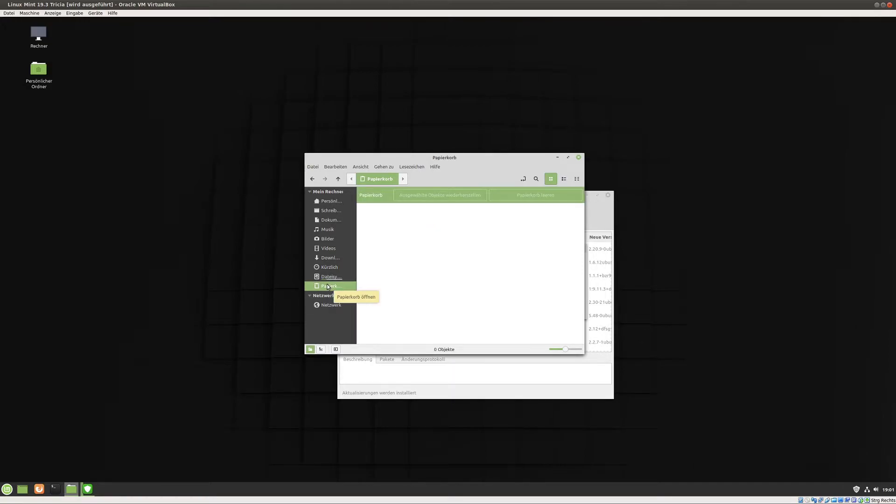
pyautogui.click(329, 279)
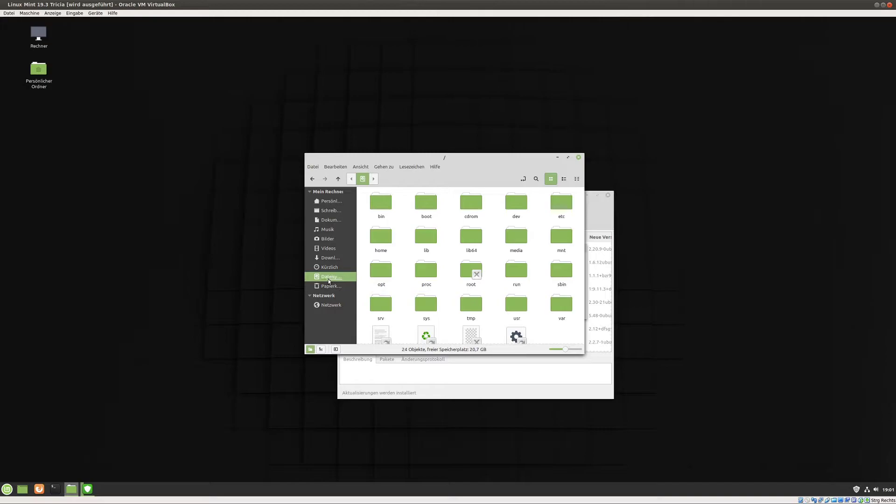
# Step: Look through the personal folders, including Bilder, Dokumente, Schreibtisch, the home folder and Musik, and close the file manager
pyautogui.click(328, 239)
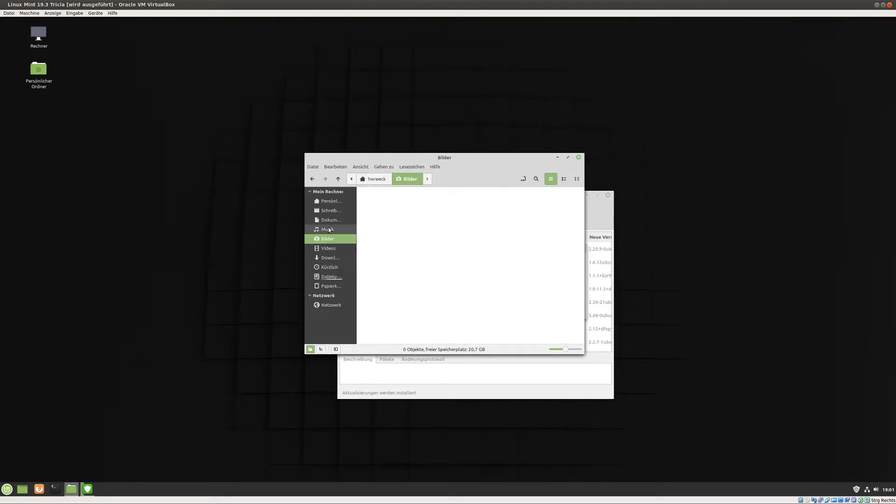
pyautogui.click(329, 220)
pyautogui.click(330, 211)
pyautogui.click(330, 203)
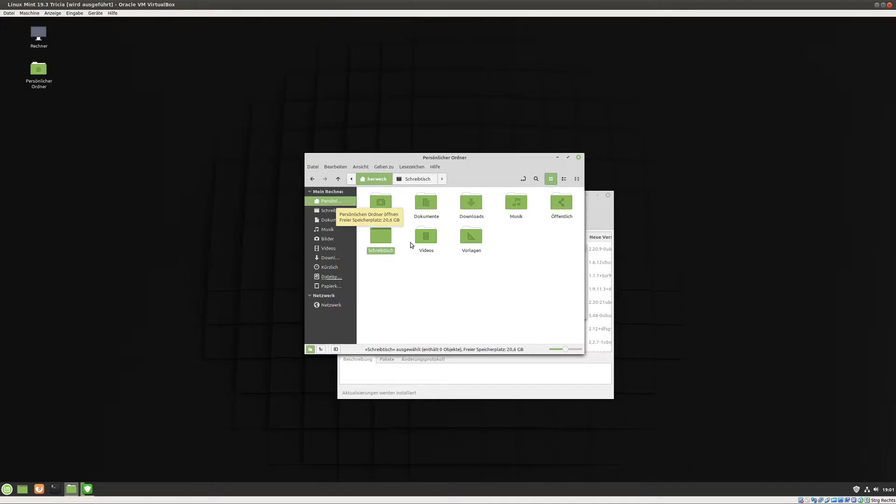
pyautogui.click(519, 203)
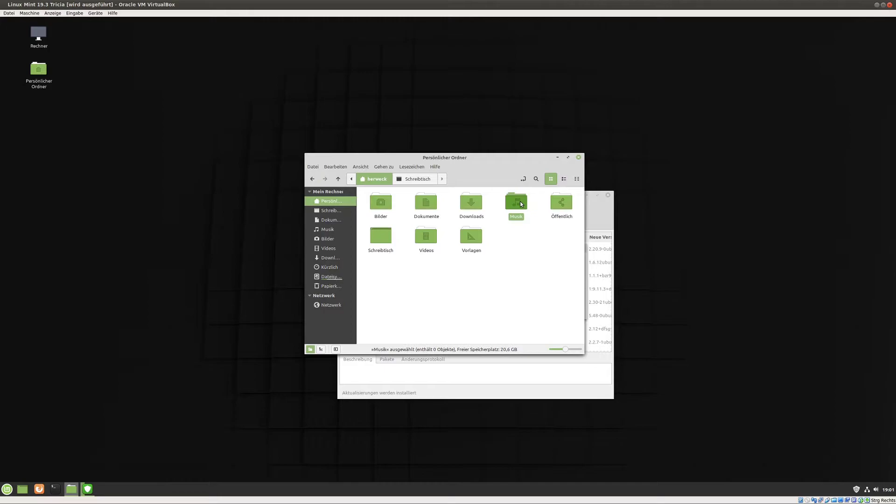
pyautogui.doubleClick(521, 203)
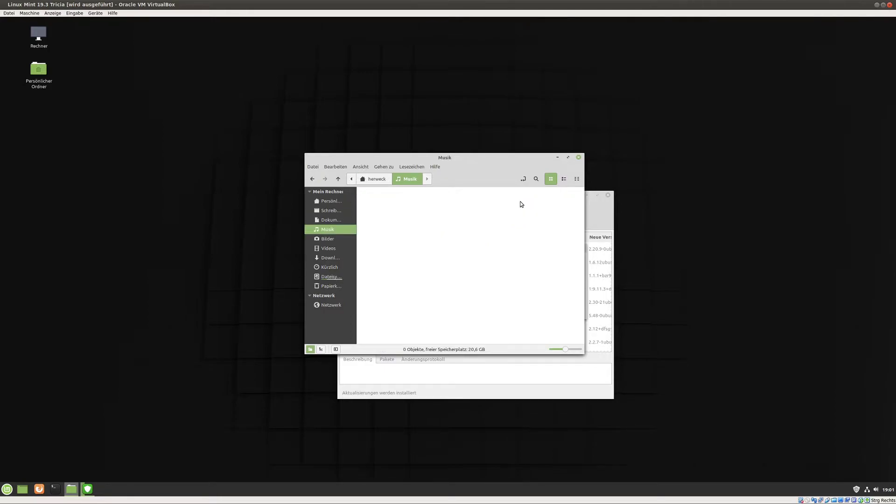
pyautogui.click(578, 159)
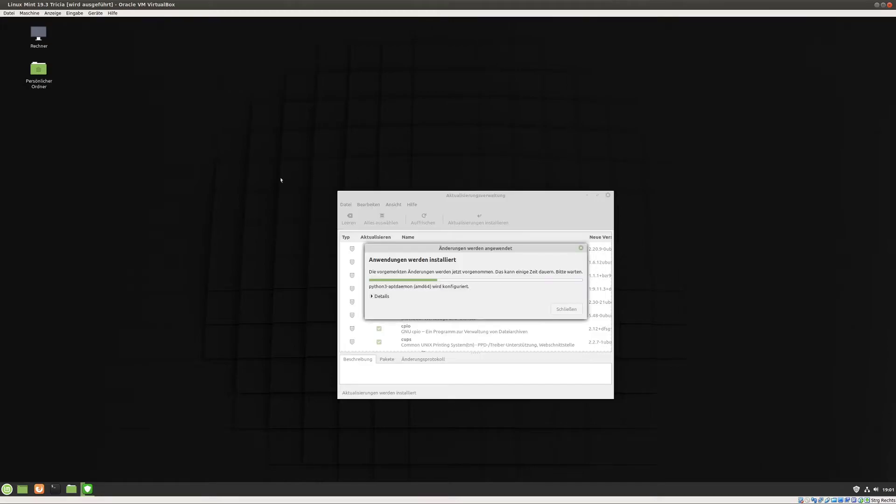
# Step: Open the personal folder from the desktop and close it, and take a brief look at the volume control
pyautogui.doubleClick(38, 85)
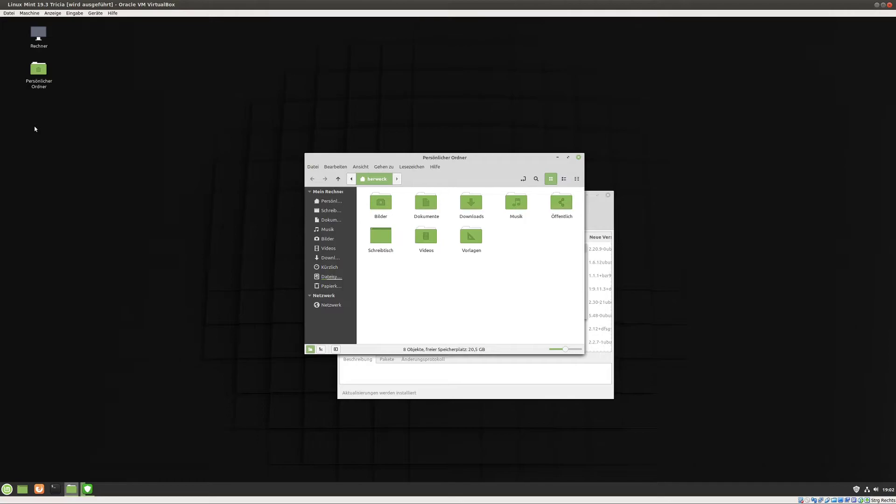
pyautogui.click(579, 158)
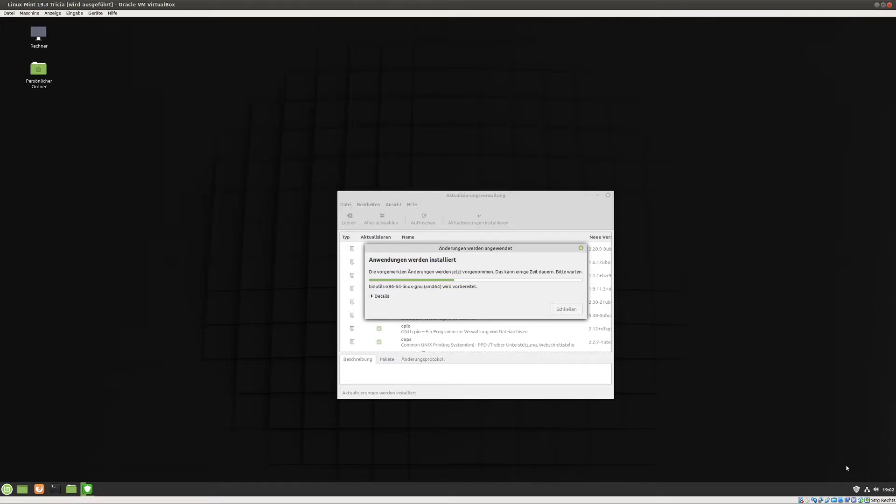
pyautogui.click(875, 492)
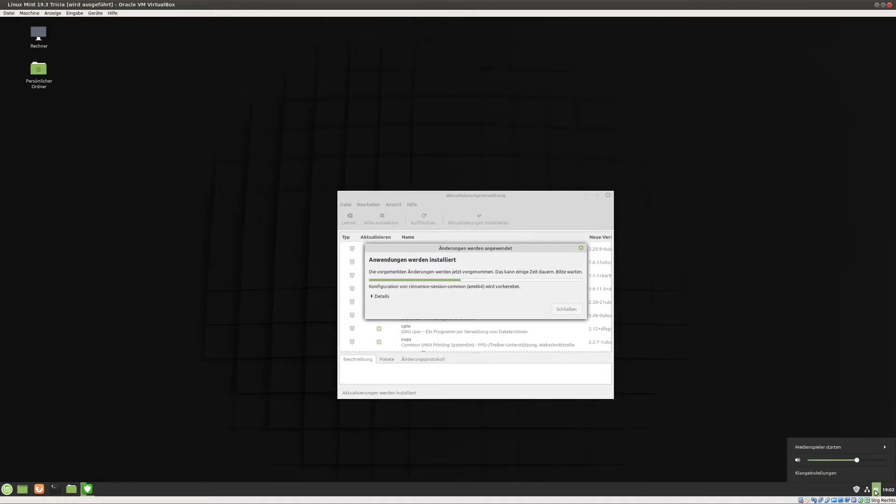
pyautogui.click(876, 492)
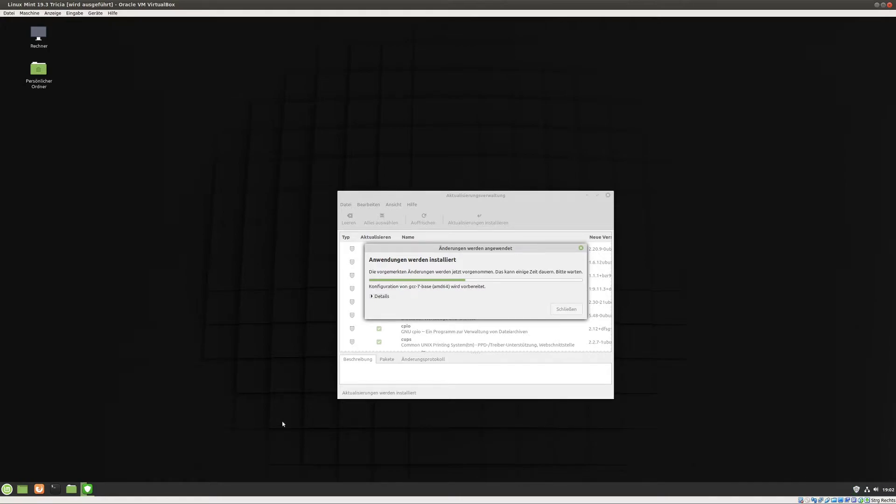
# Step: Search the start menu for "libre" and launch LibreOffice Writer
pyautogui.moveTo(81, 491)
pyautogui.click(11, 491)
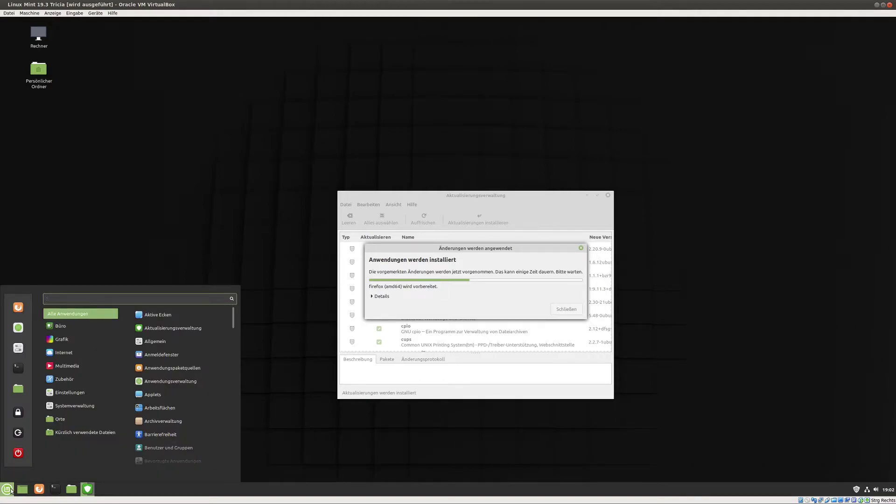
pyautogui.write('sofl')
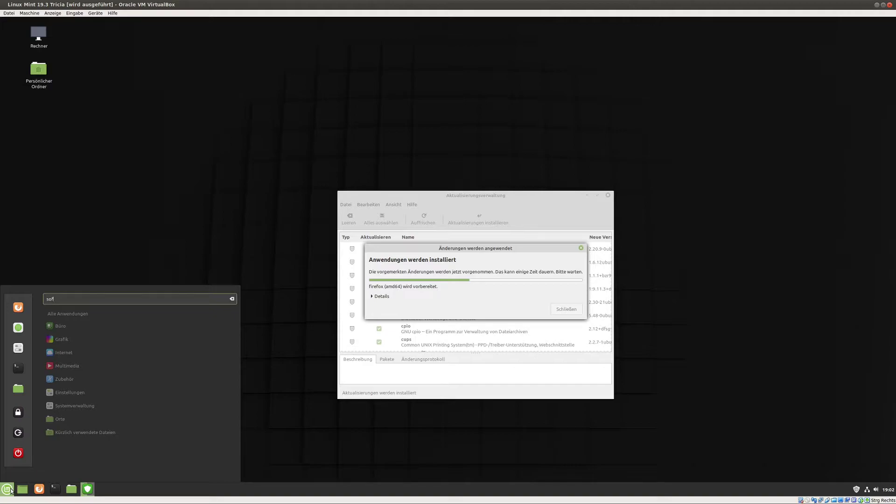
pyautogui.press('BackSpace')
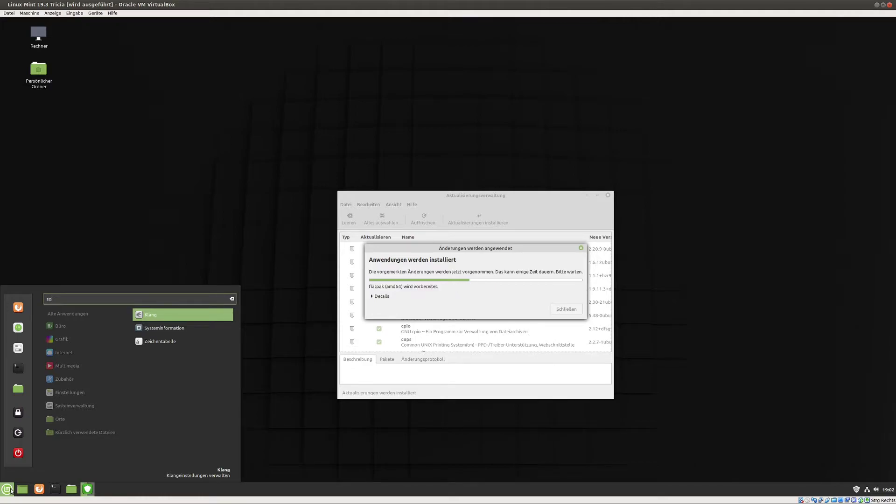
pyautogui.press('BackSpace')
pyautogui.press('BackSpace')
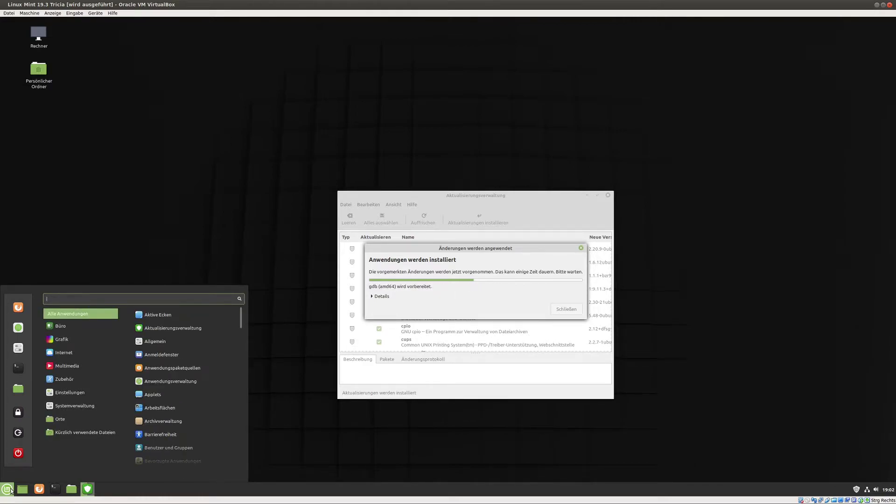
pyautogui.write('libre')
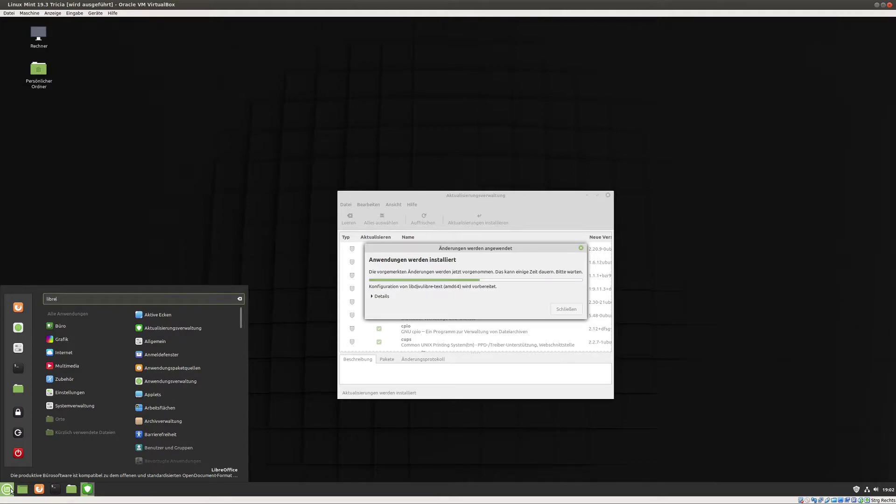
pyautogui.press('BackSpace')
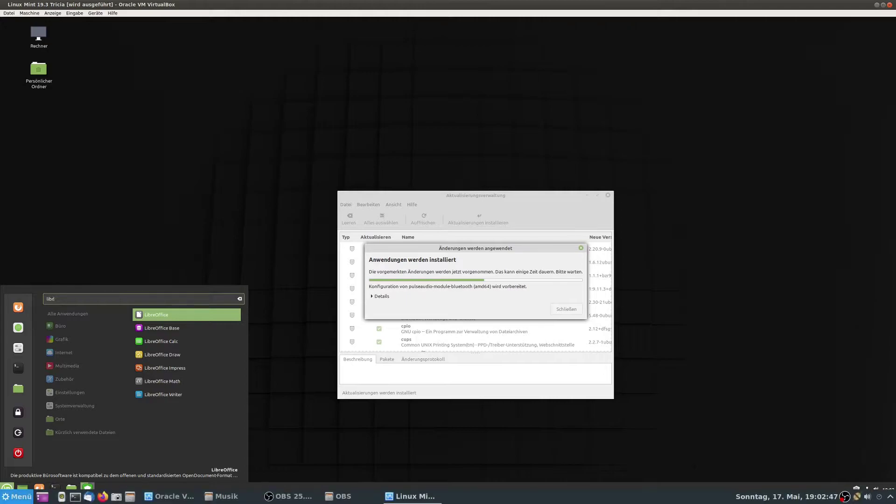
pyautogui.click(170, 396)
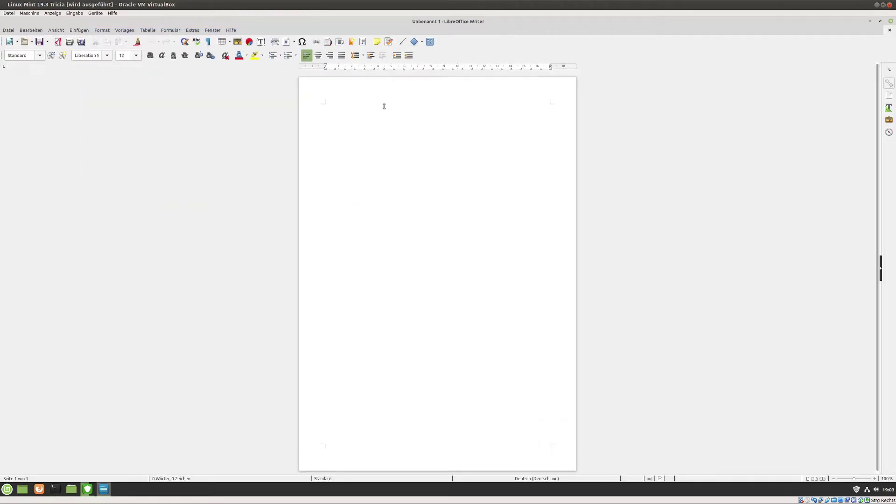
# Step: Write "Der Erste Start dauer immer ein wenig." in the blank document and correct the misspelled "dauer" to "dauert"
pyautogui.write('Der Erste Start dauer immer ein wenig')
pyautogui.rightClick(371, 109)
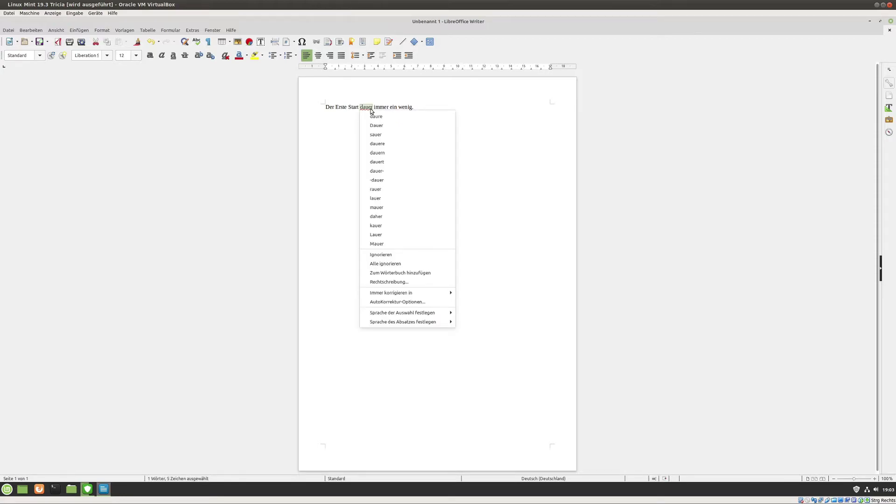
pyautogui.click(379, 162)
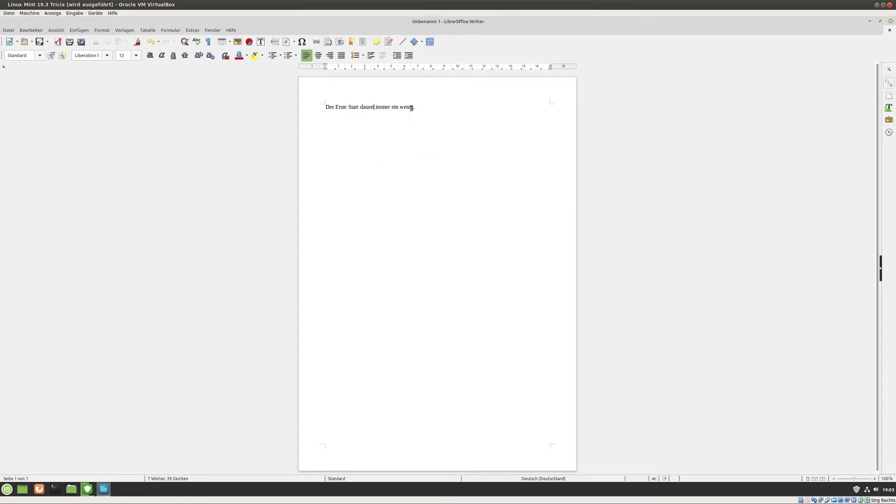
# Step: Format the whole sentence "Der Erste Start dauert immer ein wenig." in bold with font size 16
pyautogui.click(326, 107)
pyautogui.hotkey('ctrl', 'shift', 'Right')
pyautogui.hotkey('ctrl', 'shift', 'Right')
pyautogui.hotkey('ctrl', 'shift', 'Right')
pyautogui.hotkey('ctrl', 'shift', 'Right')
pyautogui.hotkey('ctrl', 'shift', 'Right')
pyautogui.hotkey('ctrl', 'shift', 'Right')
pyautogui.hotkey('ctrl', 'shift', 'Right')
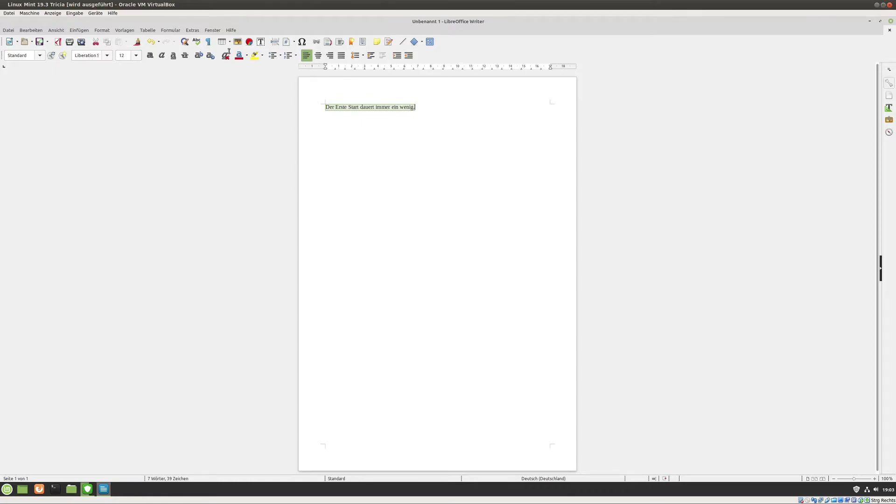
pyautogui.click(139, 57)
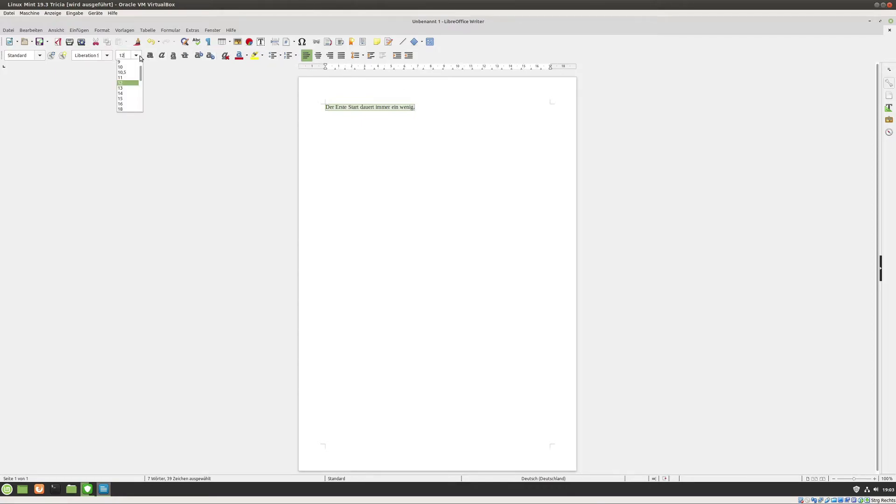
pyautogui.click(131, 106)
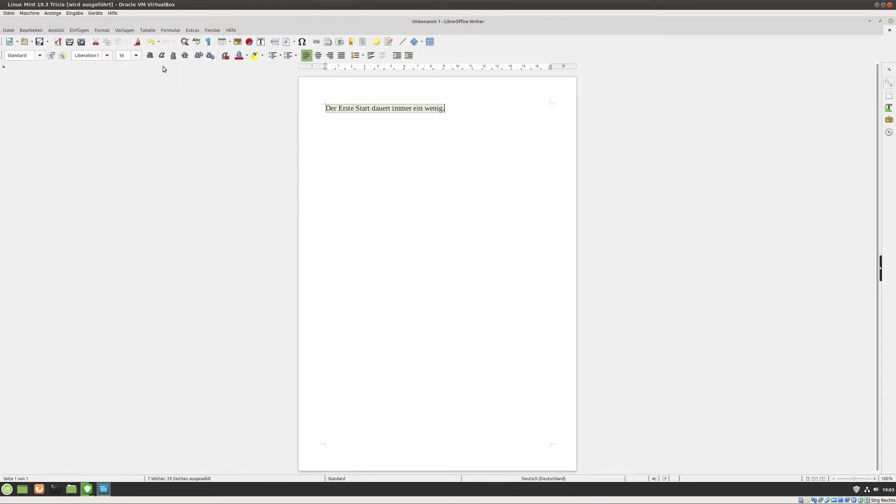
pyautogui.click(150, 55)
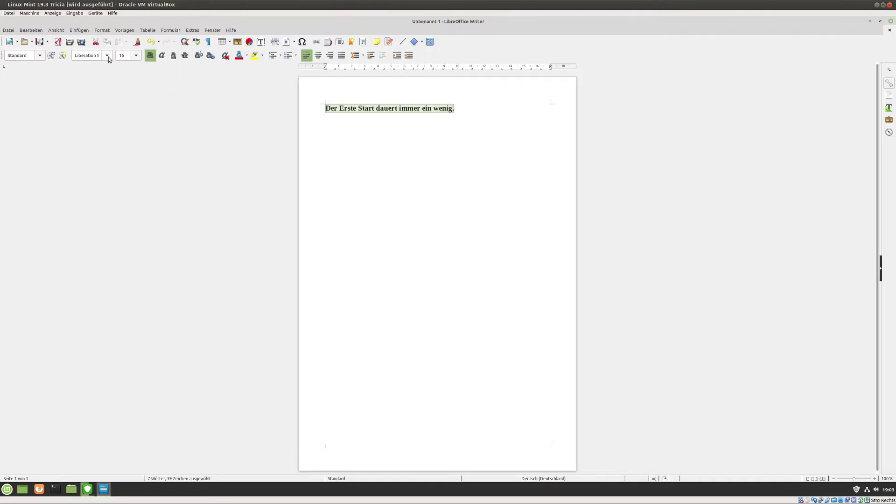
# Step: Change the font of the selected sentence to Tibetan Machine Uni and deselect the text
pyautogui.click(109, 57)
pyautogui.scroll(-3, 120, 114)
pyautogui.scroll(-10, 119, 113)
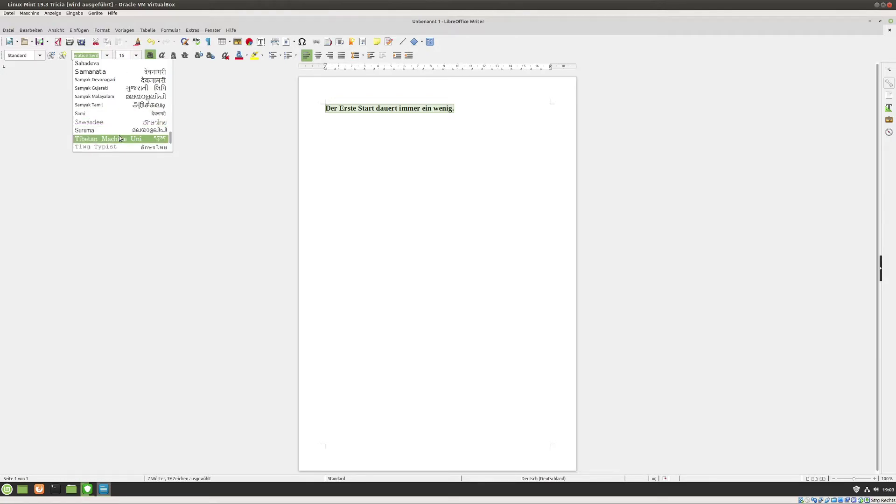
pyautogui.click(119, 136)
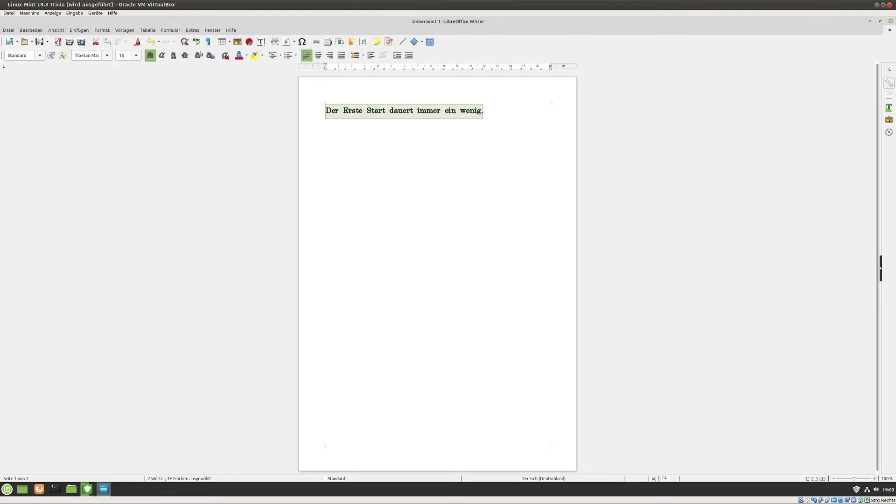
pyautogui.click(410, 162)
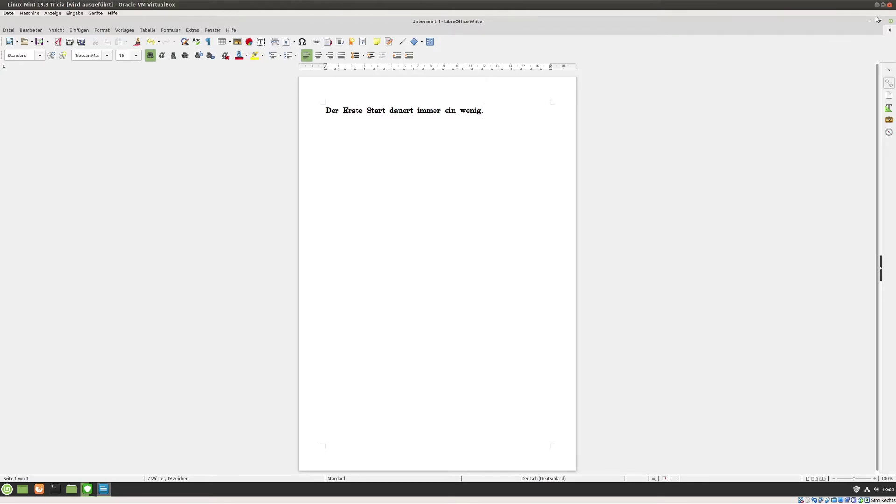
# Step: Close LibreOffice Writer without saving the document, and keep the virtual machine running
pyautogui.hotkey('ctrl', 'q')
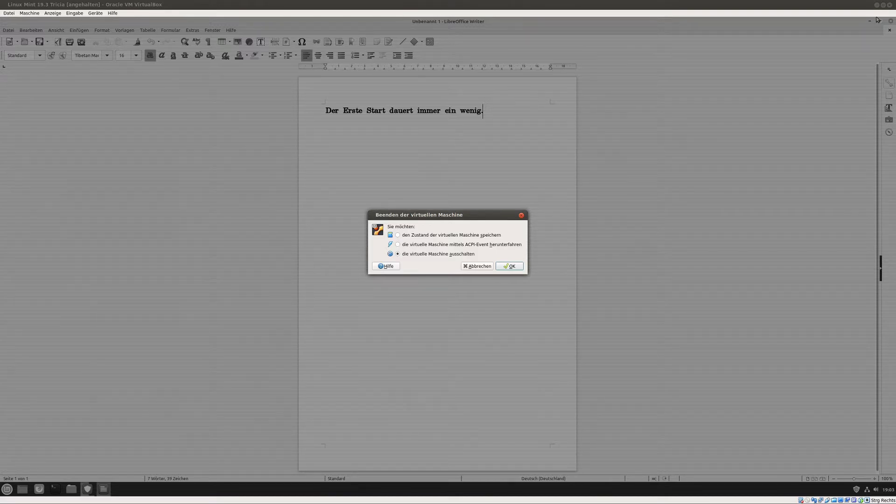
pyautogui.press('Escape')
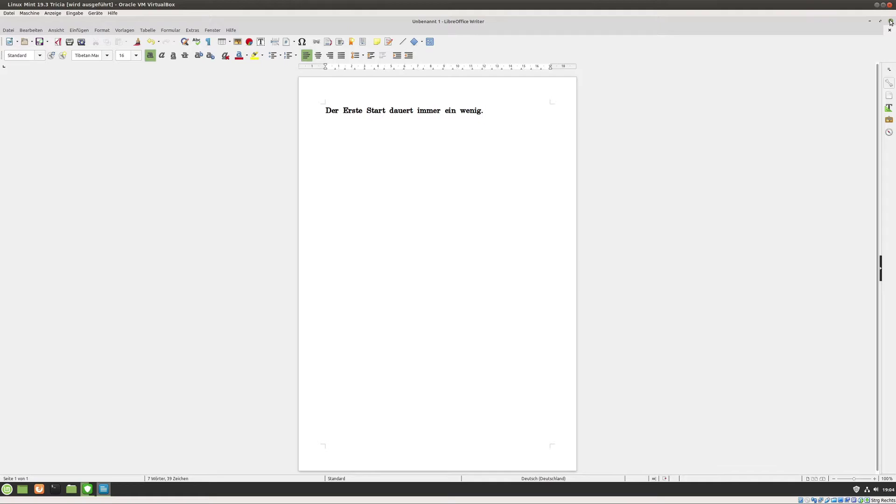
pyautogui.click(890, 22)
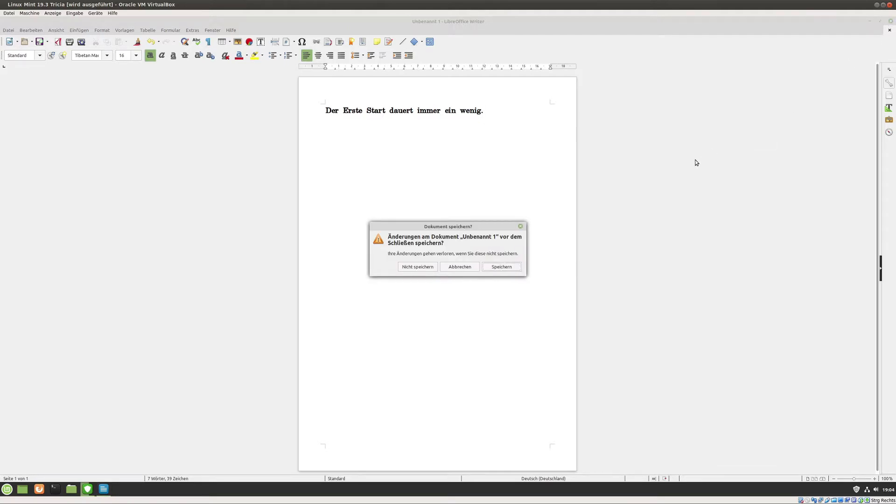
pyautogui.press('Left')
pyautogui.press('Left')
pyautogui.press('Return')
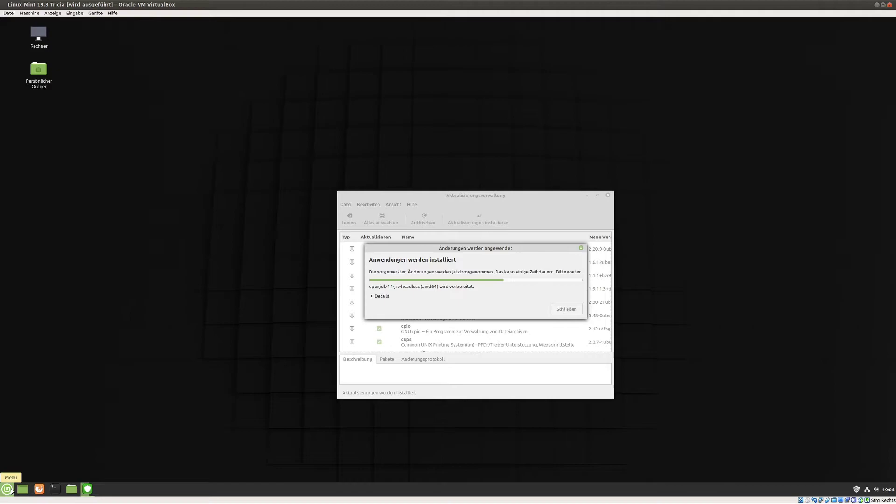
# Step: Launch the Anwendungsverwaltung from the start menu's list of all applications and maximize its window
pyautogui.click(7, 489)
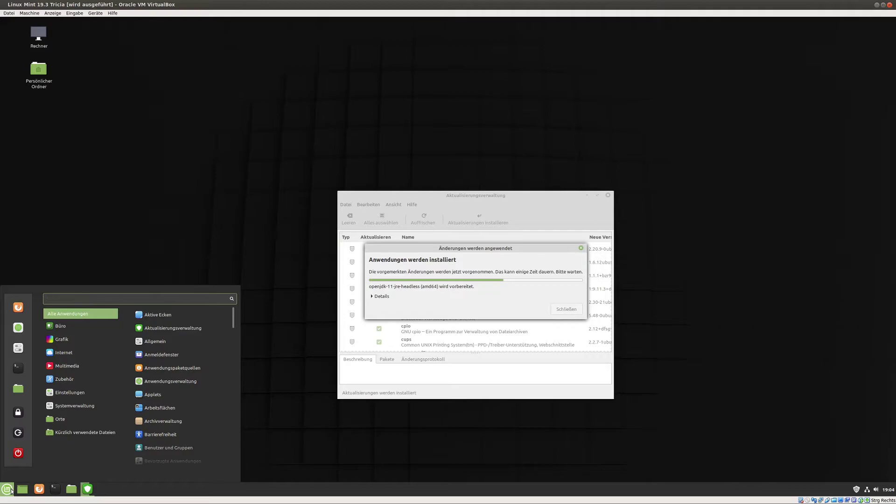
pyautogui.moveTo(79, 432)
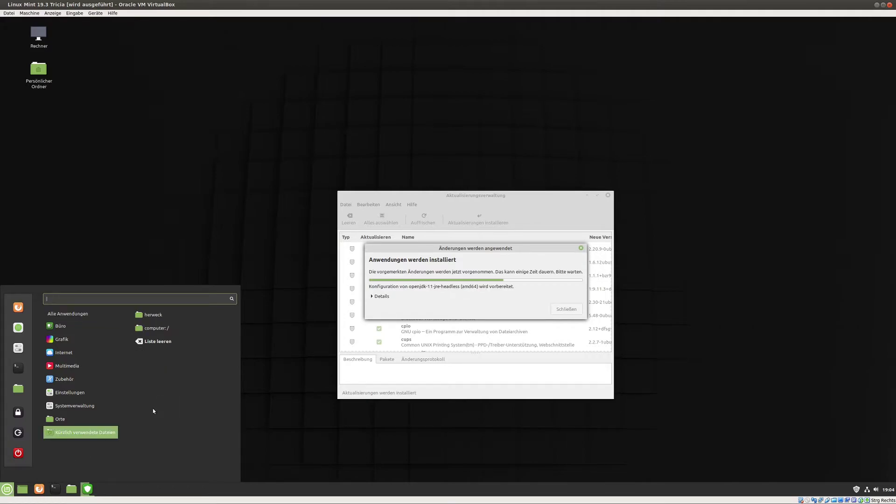
pyautogui.moveTo(66, 312)
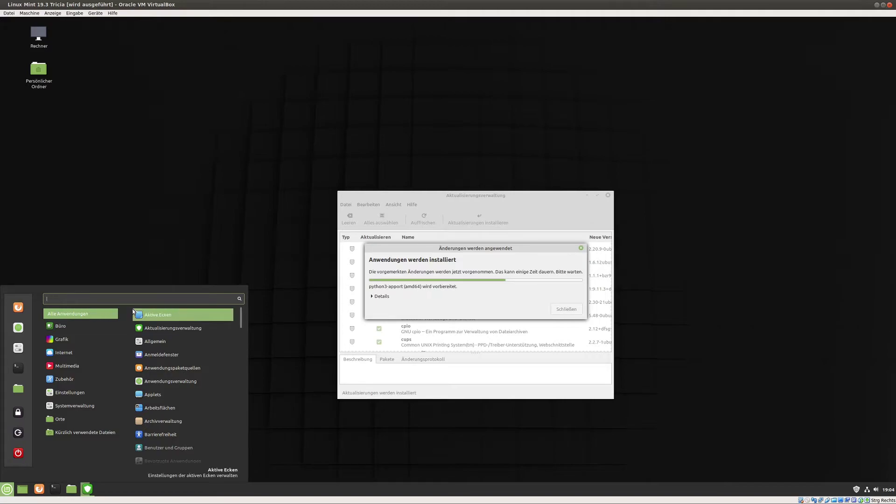
pyautogui.click(198, 382)
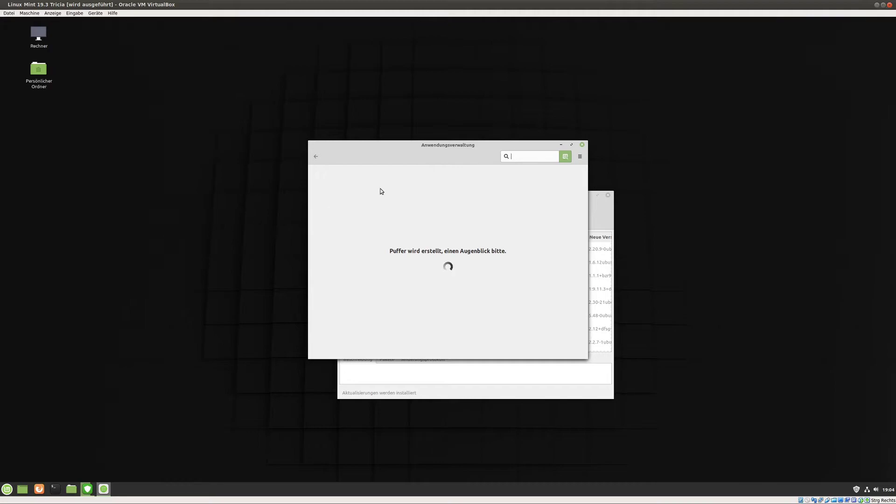
pyautogui.moveTo(388, 154); pyautogui.dragTo(204, 92)
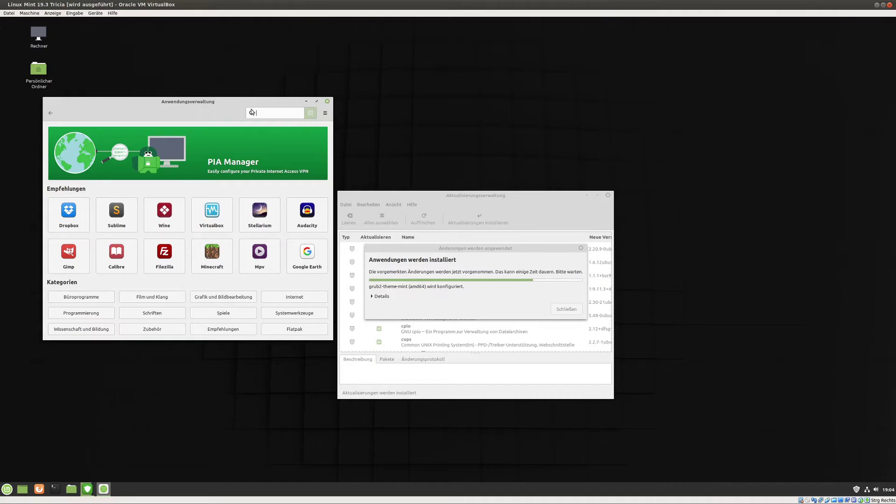
pyautogui.click(317, 102)
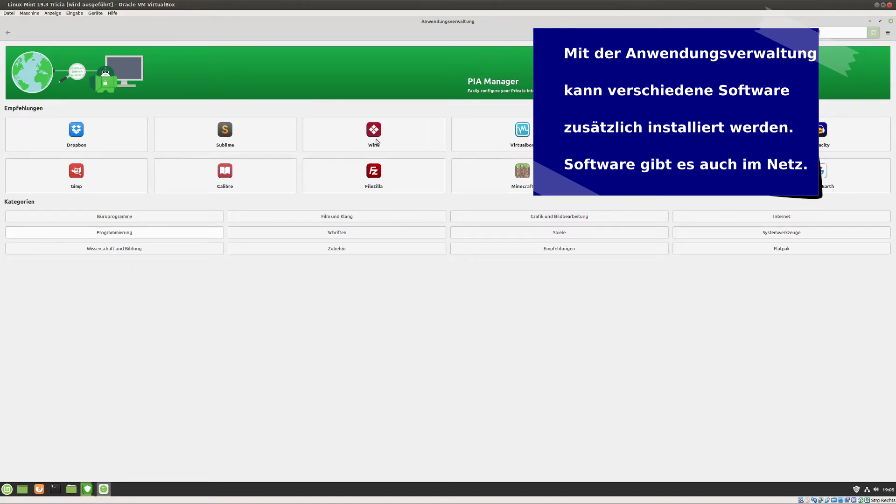
# Step: Look at the Wine package details and the Büroprogramme category, and close the Anwendungsverwaltung
pyautogui.click(376, 141)
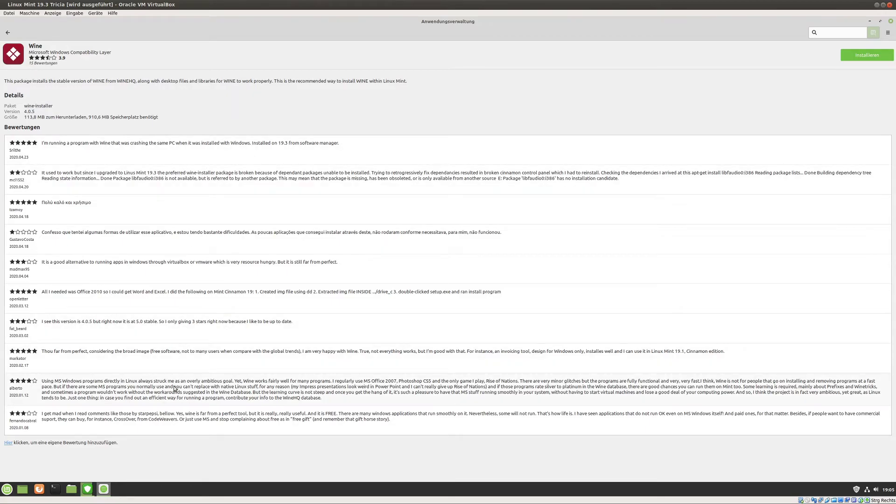
pyautogui.click(7, 31)
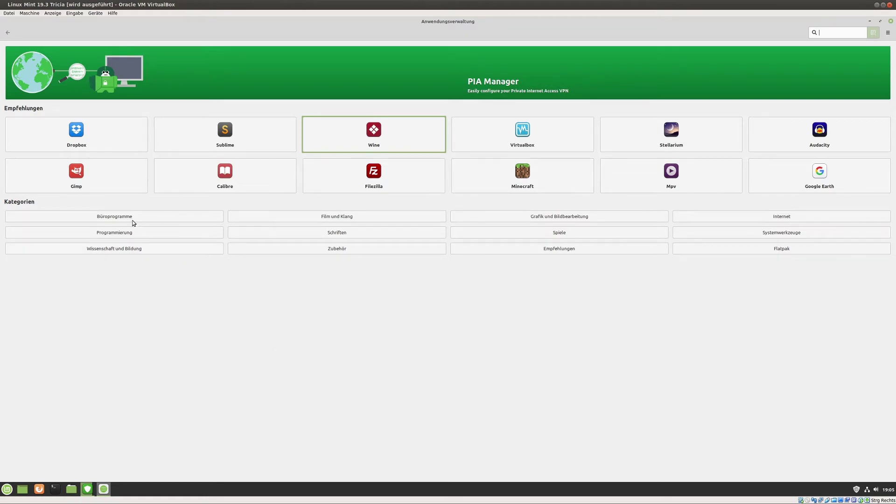
pyautogui.click(131, 218)
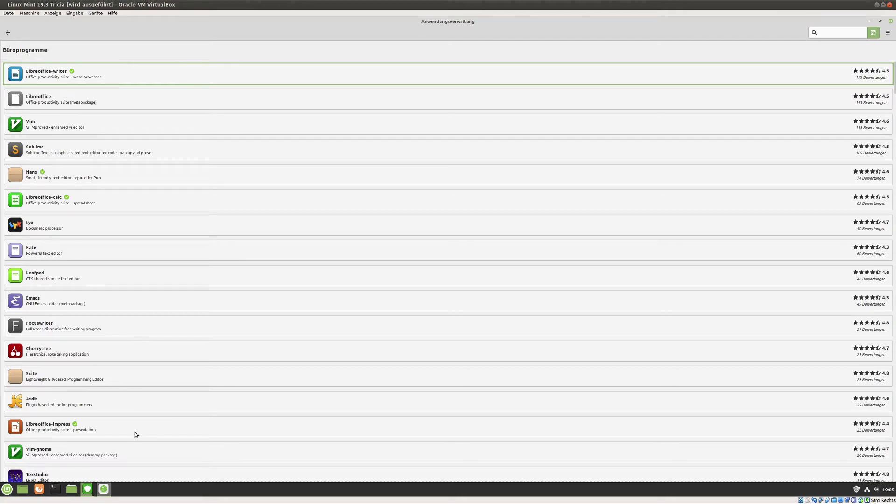
pyautogui.click(7, 34)
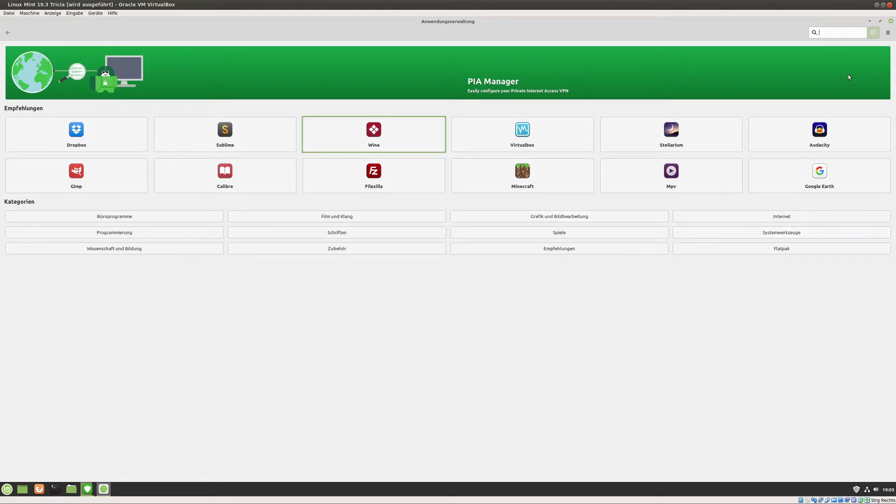
pyautogui.click(891, 22)
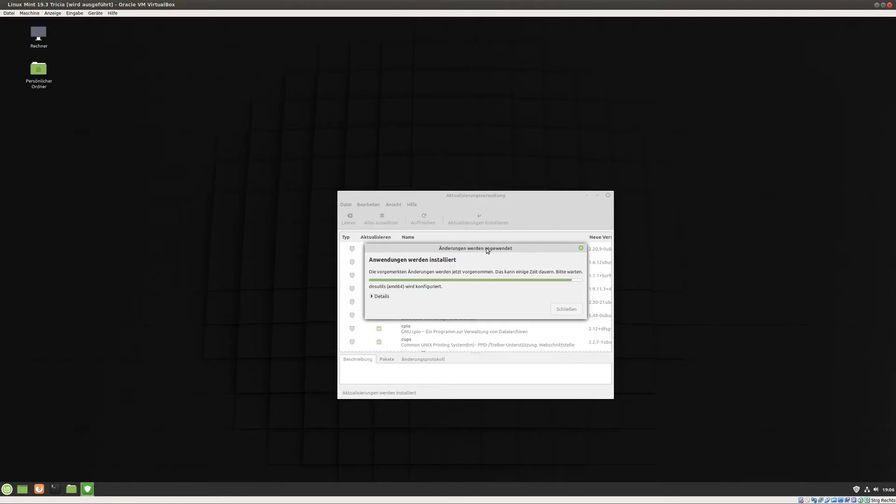
# Step: Search the start menu for "eins" and launch Qt5-Einstellungen
pyautogui.press('super')
pyautogui.write('ein')
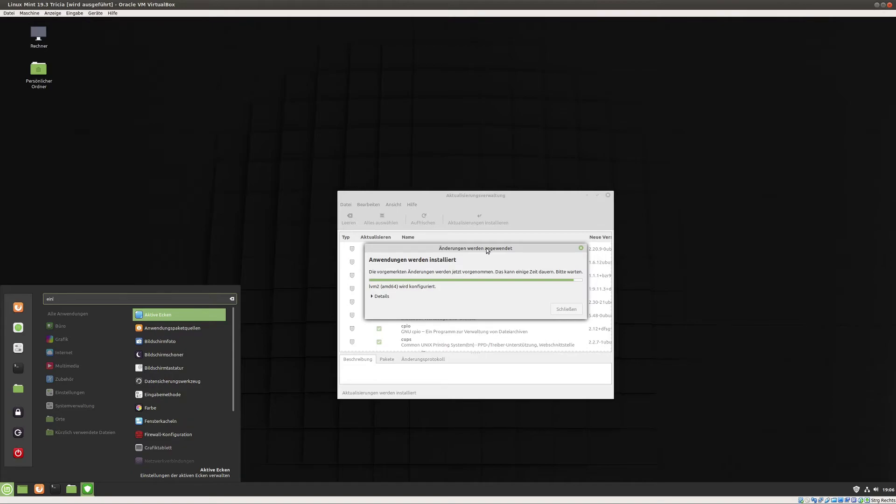
pyautogui.write('s')
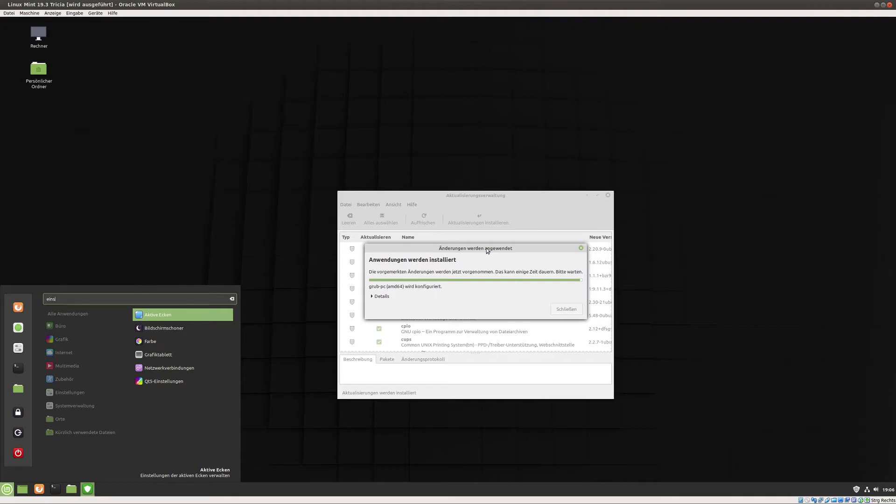
pyautogui.click(169, 385)
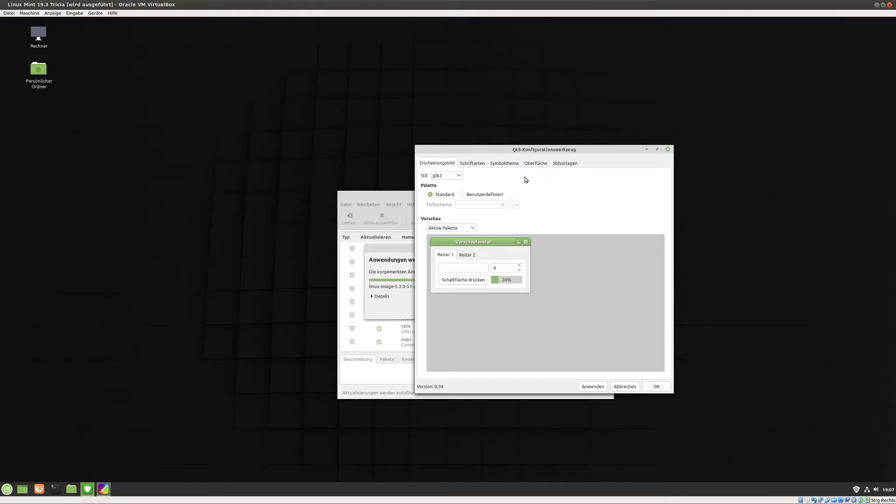
# Step: Look through the Schriftarten, Symbolthema, Oberfläche and Stilvorlagen settings of the Qt5 configuration tool and close it
pyautogui.click(478, 163)
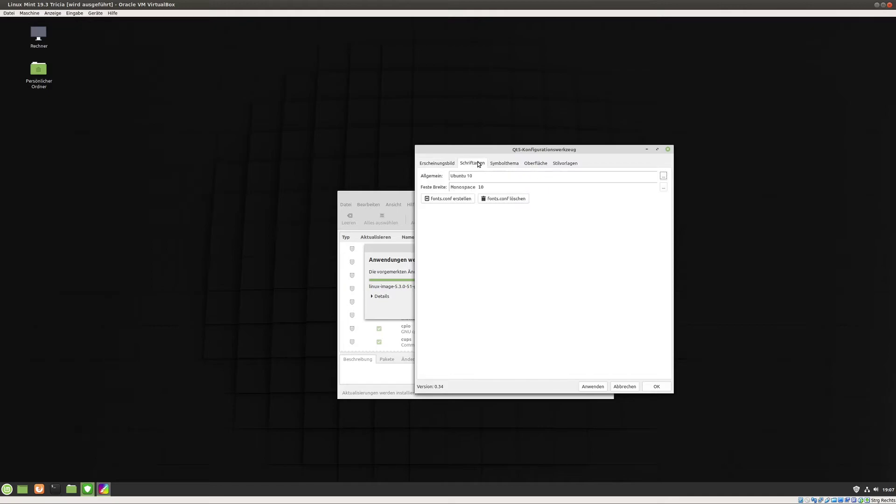
pyautogui.click(502, 164)
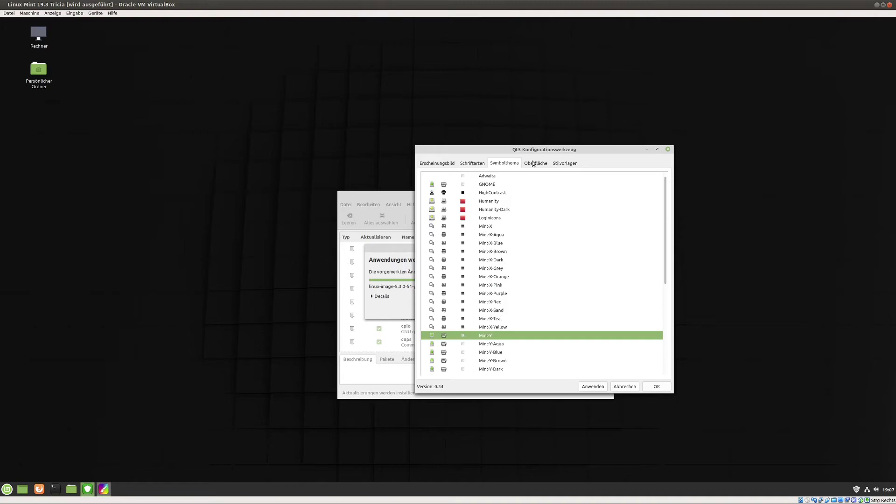
pyautogui.click(533, 164)
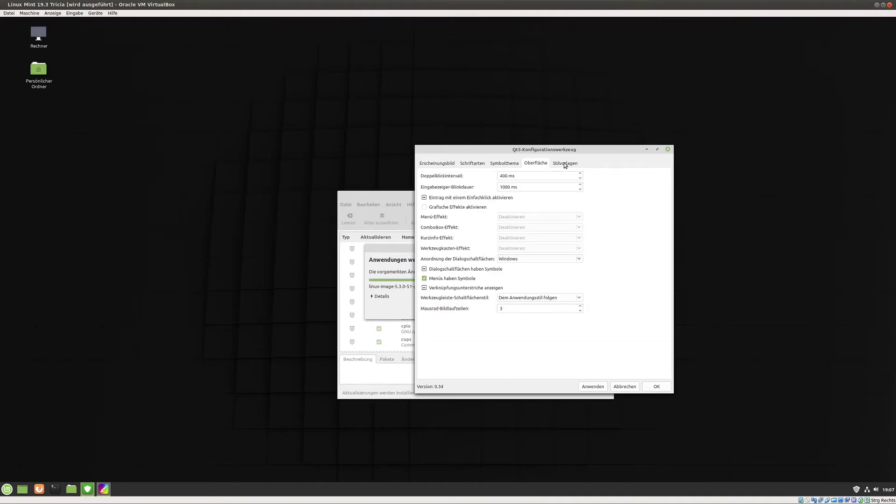
pyautogui.click(571, 165)
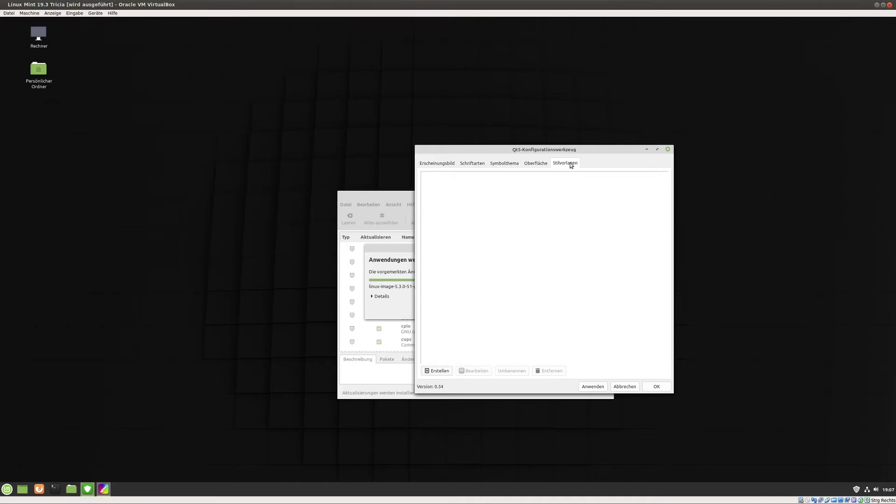
pyautogui.click(536, 164)
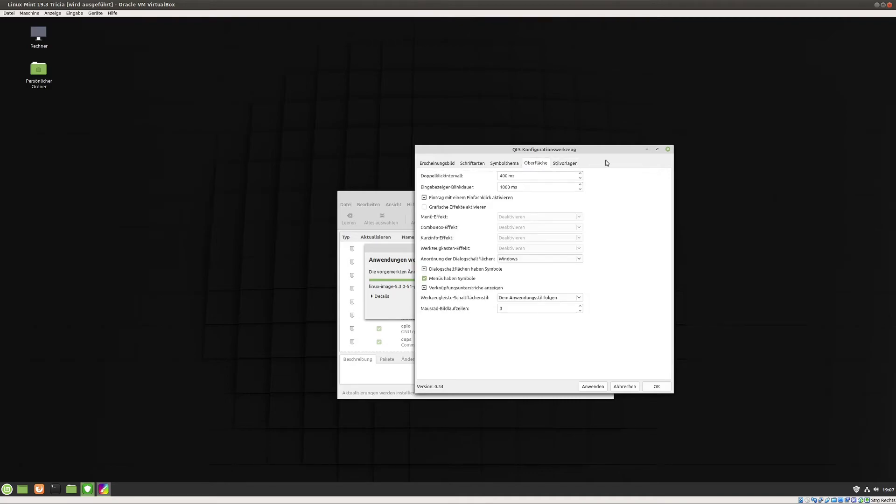
pyautogui.click(668, 150)
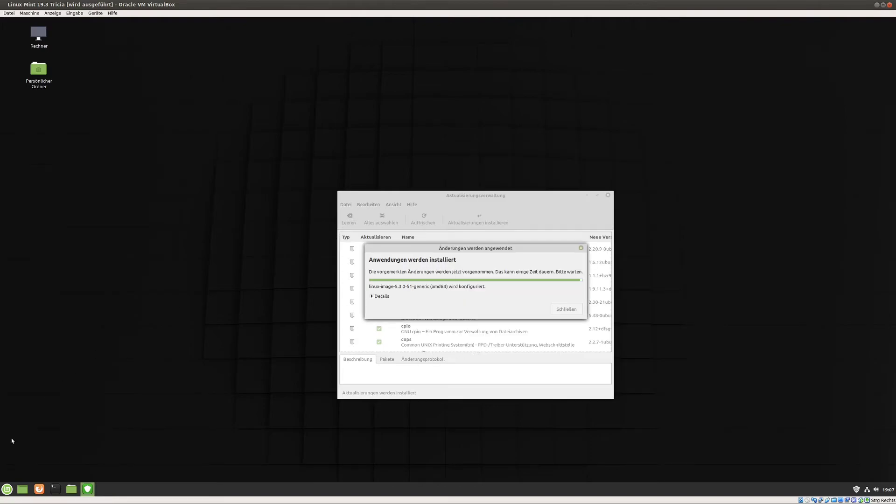
# Step: Open the Systemeinstellungen, view the Allgemein settings and return to the overview
pyautogui.click(2, 491)
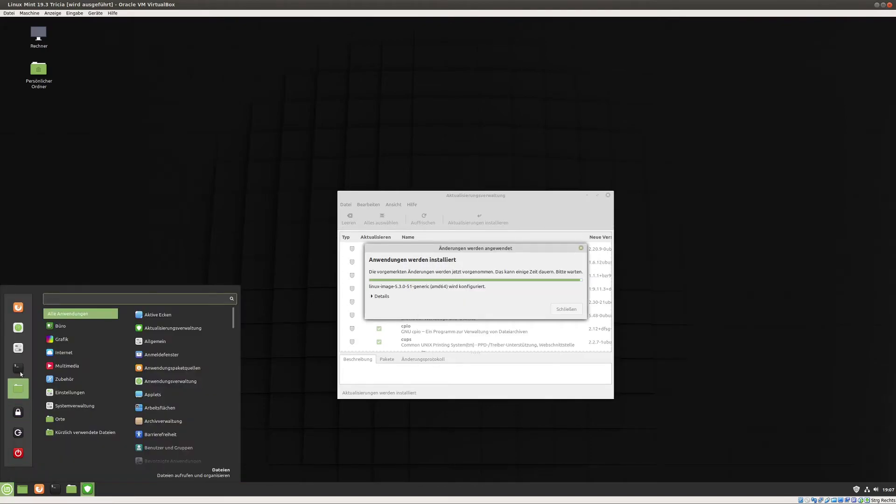
pyautogui.click(21, 346)
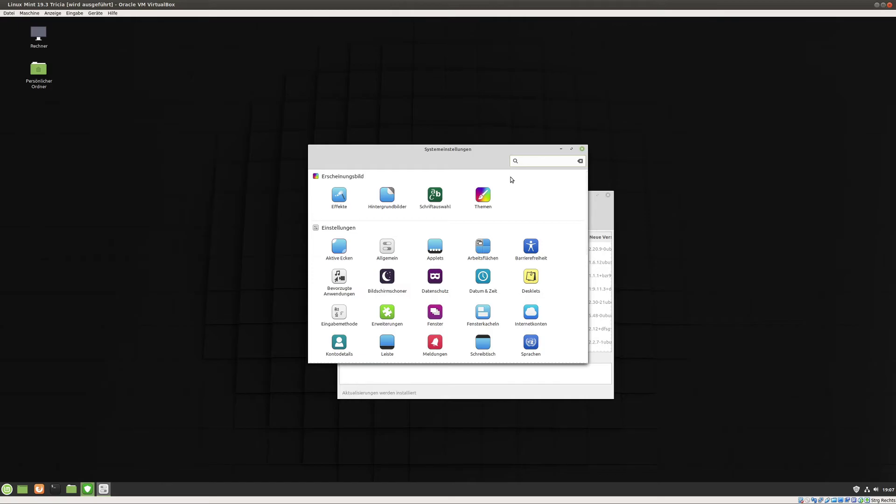
pyautogui.click(384, 250)
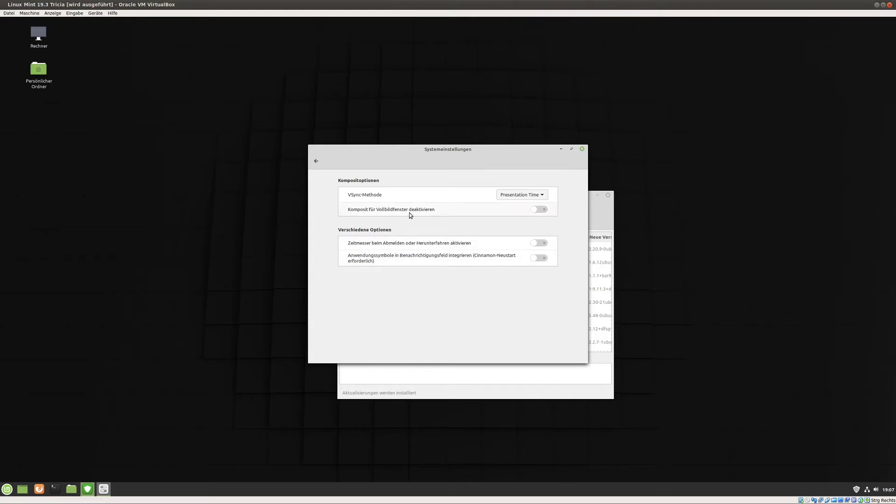
pyautogui.click(316, 161)
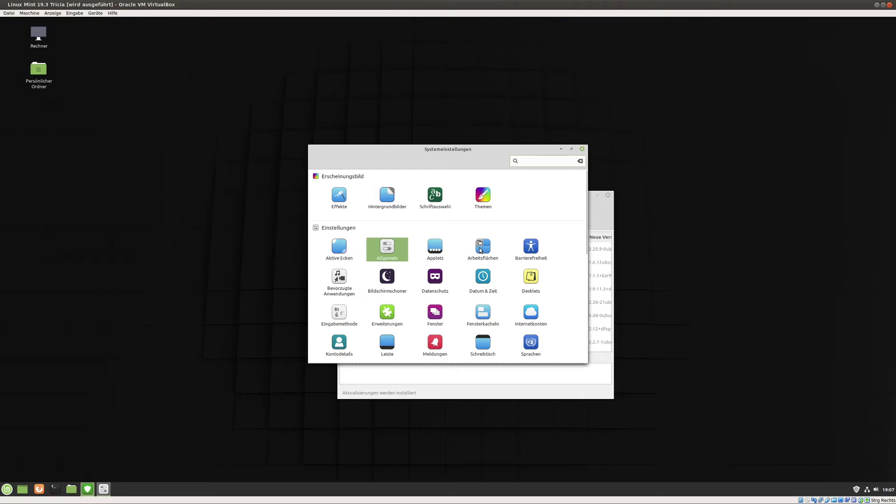
# Step: Refresh and browse the downloadable extensions in the Erweiterungen settings, sorted by Beliebtheit, and return to the settings overview
pyautogui.scroll(-2, 517, 247)
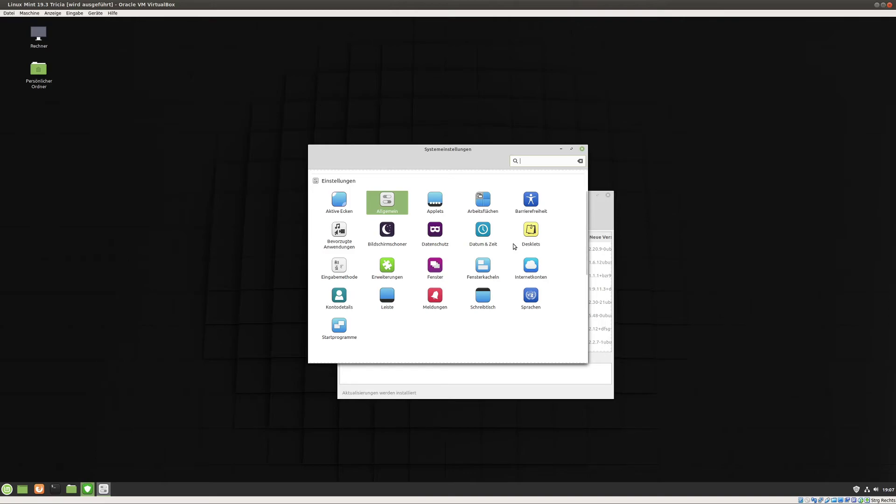
pyautogui.scroll(-1, 515, 247)
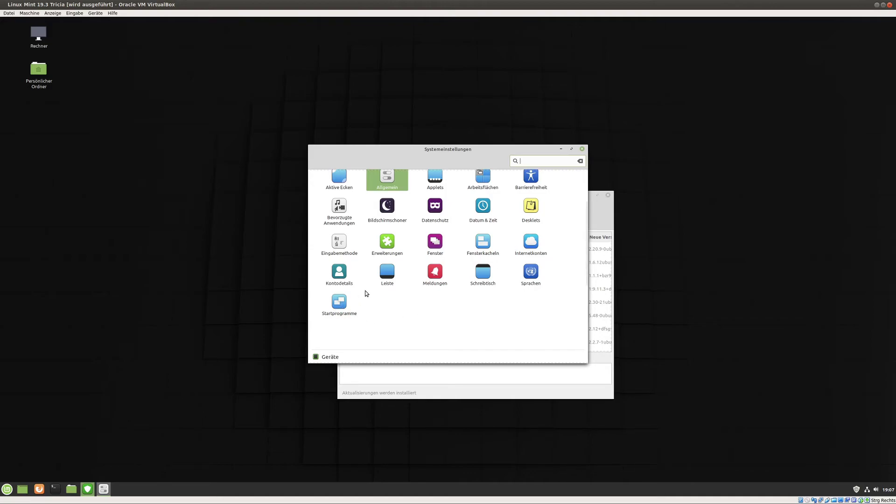
pyautogui.scroll(1, 366, 294)
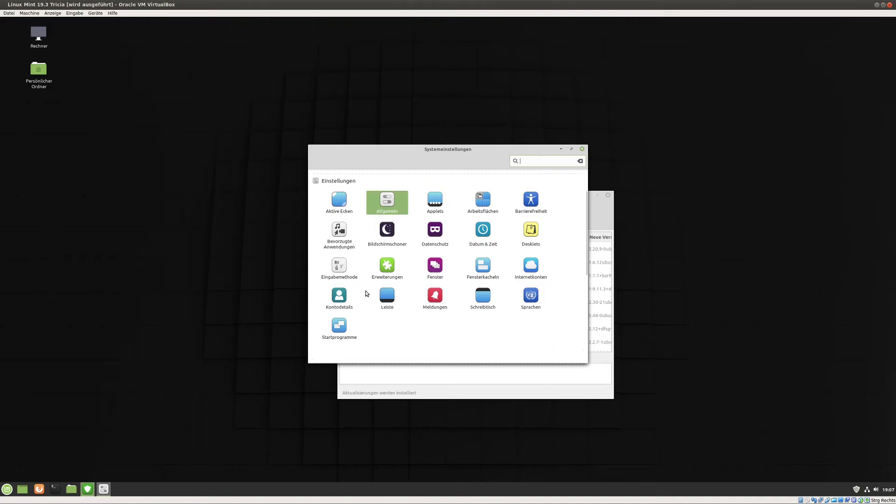
pyautogui.click(392, 273)
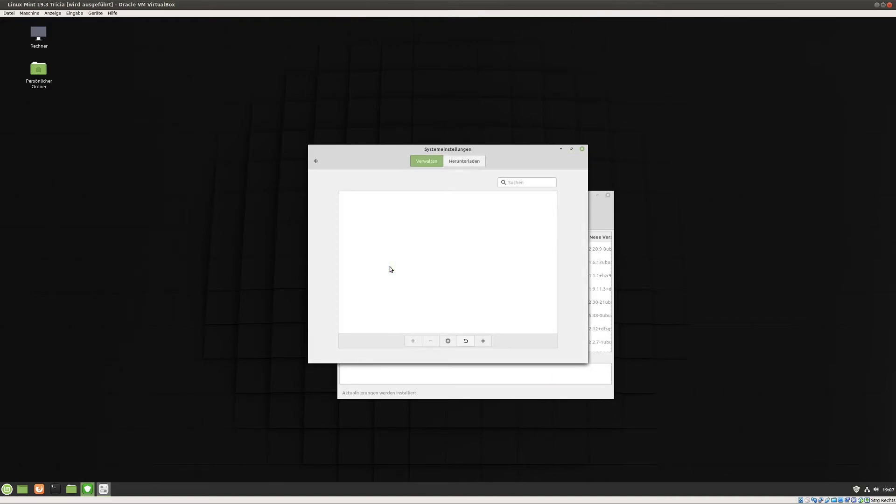
pyautogui.click(466, 163)
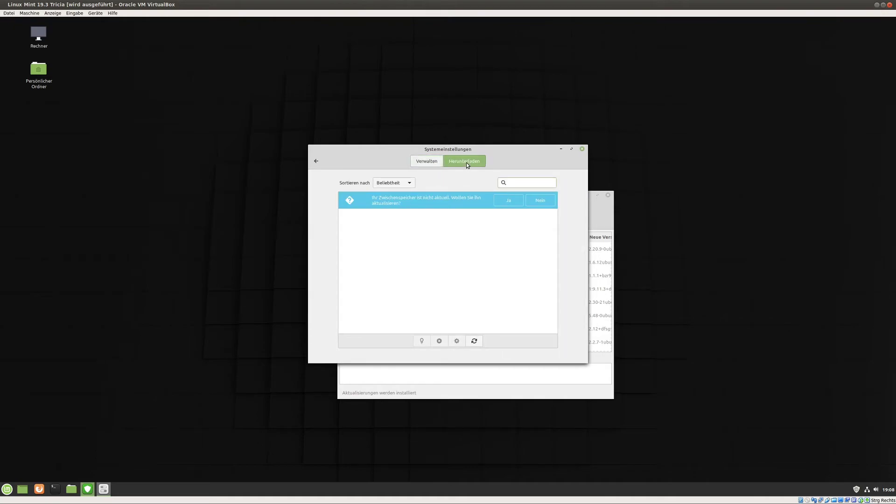
pyautogui.click(474, 340)
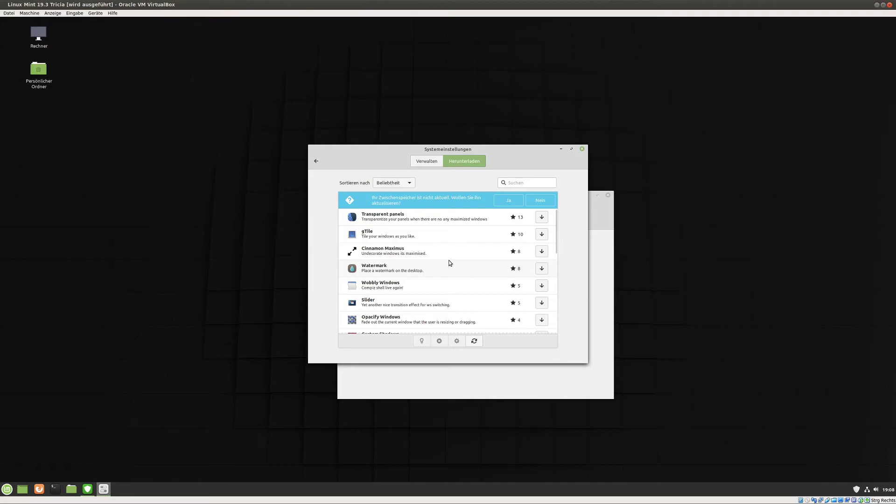
pyautogui.scroll(-4, 455, 255)
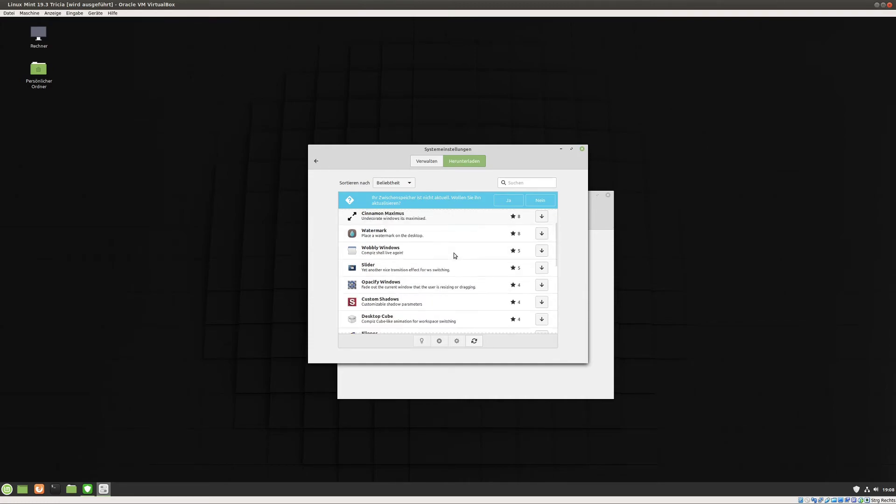
pyautogui.scroll(-5, 455, 256)
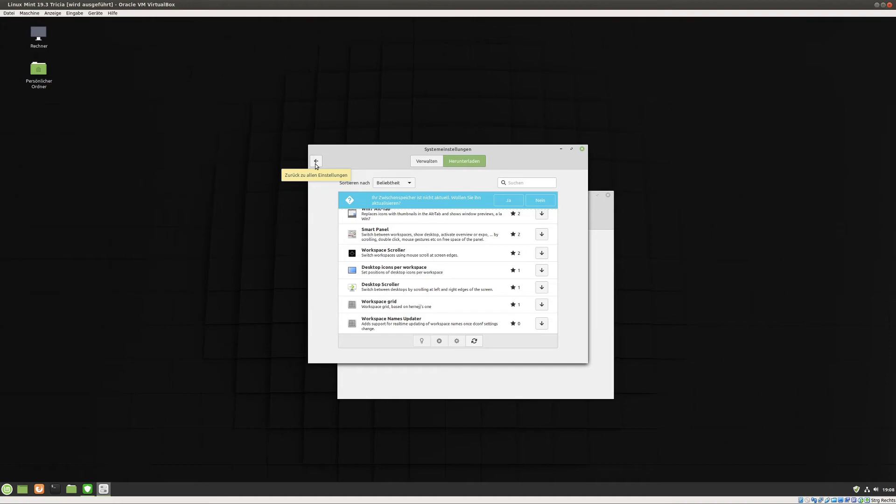
pyautogui.click(316, 162)
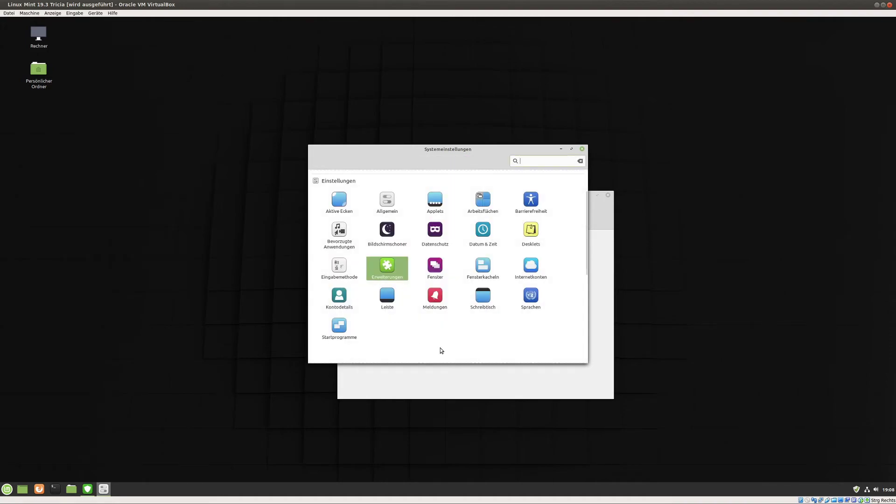
# Step: Look through the Internetkonten account providers and the Datenschutz settings, returning to the settings overview
pyautogui.click(528, 272)
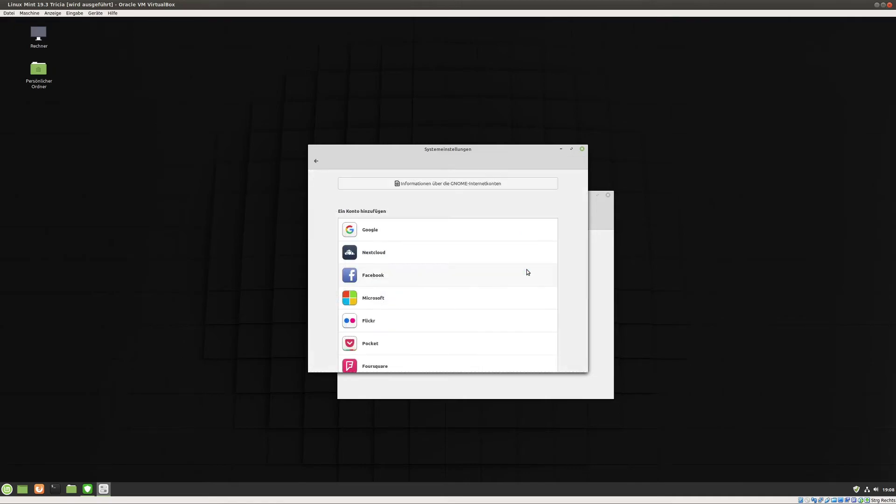
pyautogui.scroll(-3, 528, 272)
pyautogui.scroll(3, 526, 270)
pyautogui.click(321, 164)
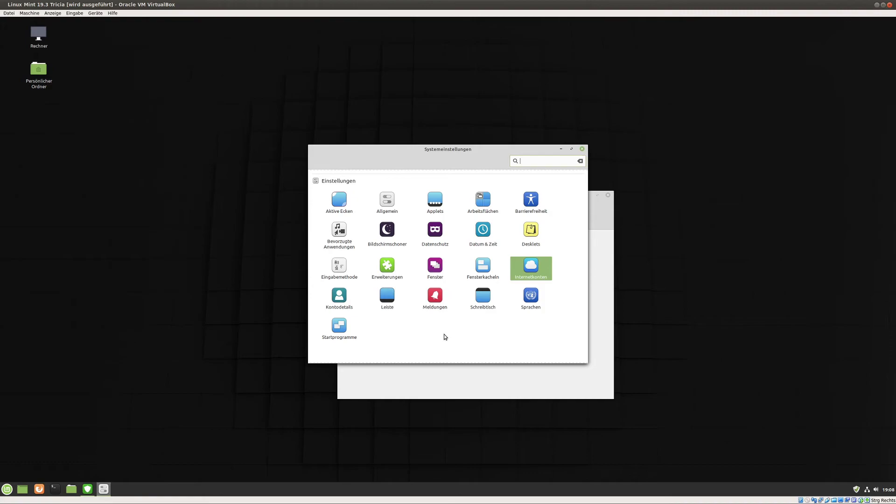
pyautogui.scroll(1, 444, 337)
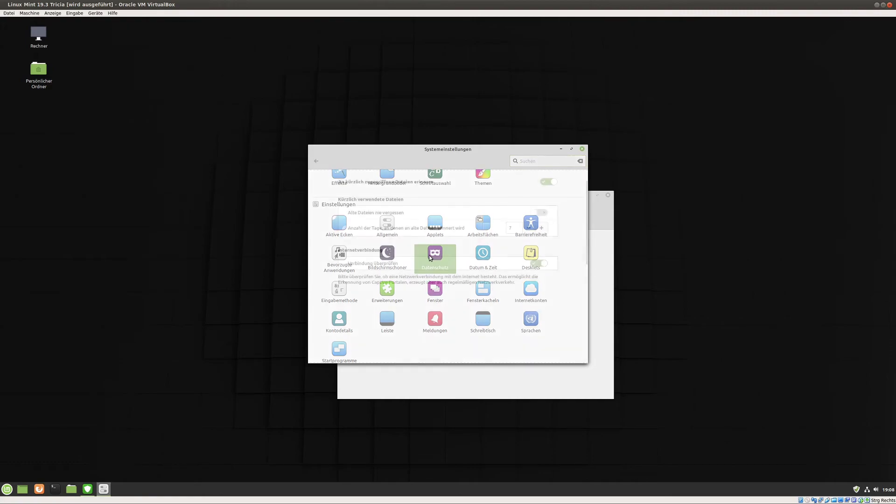
pyautogui.click(429, 257)
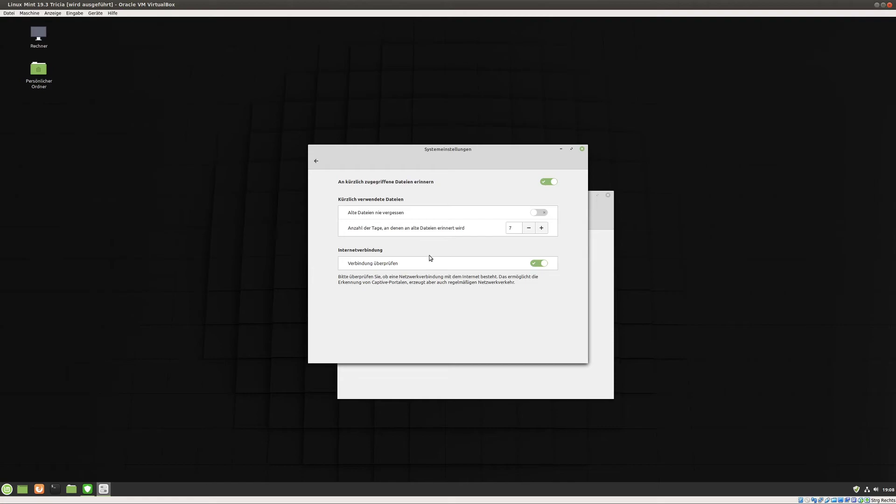
pyautogui.click(321, 162)
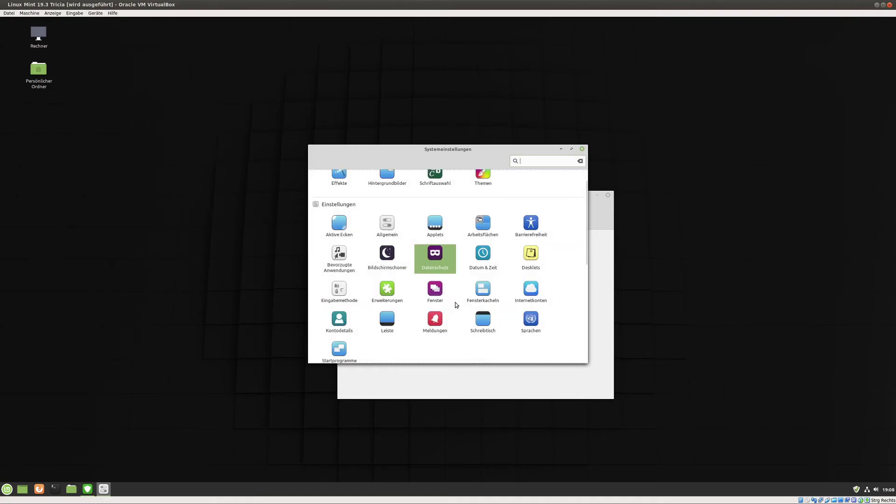
# Step: Enable Das Datum anzeigen and Sekunden anzeigen in the Datum & Zeit settings and close the Systemeinstellungen
pyautogui.scroll(1, 456, 301)
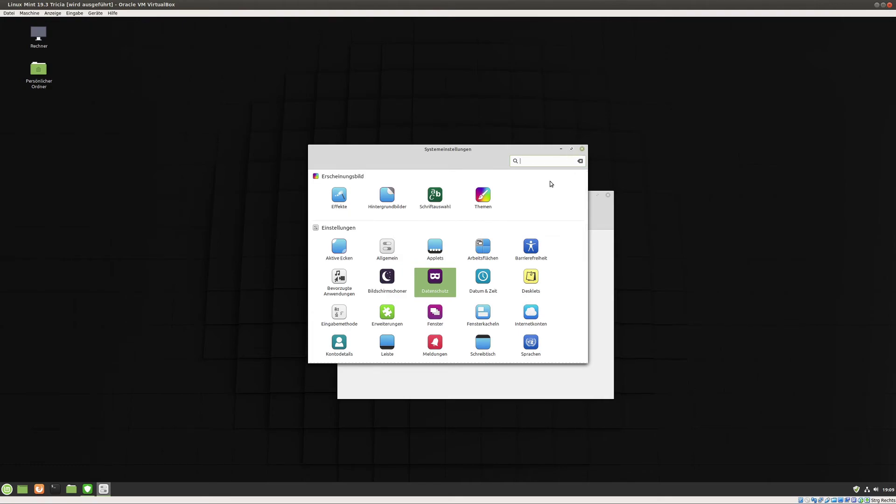
pyautogui.click(485, 276)
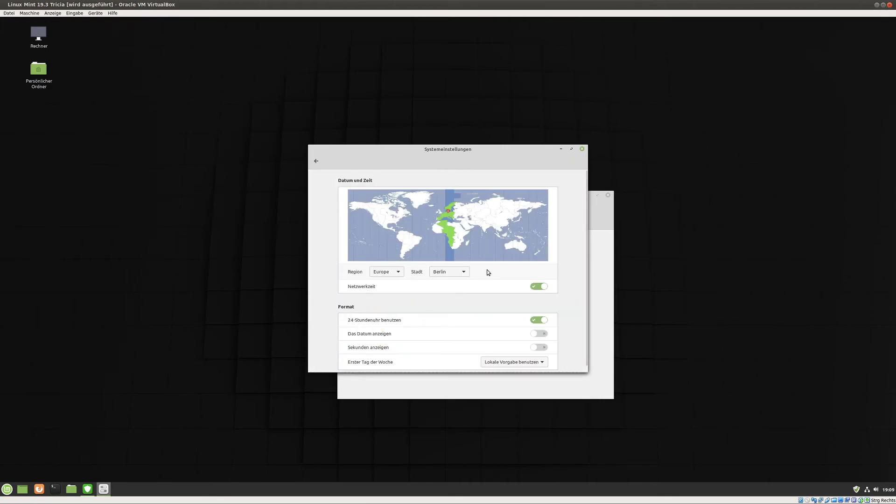
pyautogui.scroll(-1, 488, 273)
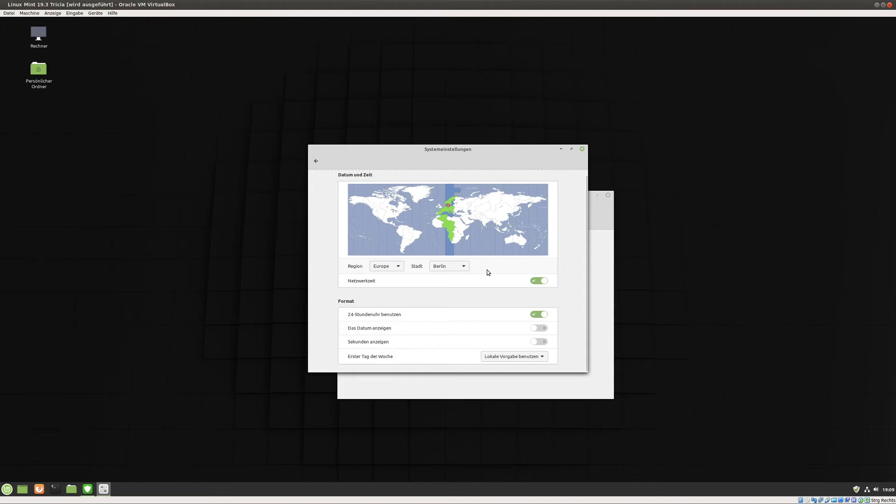
pyautogui.click(539, 329)
pyautogui.click(538, 343)
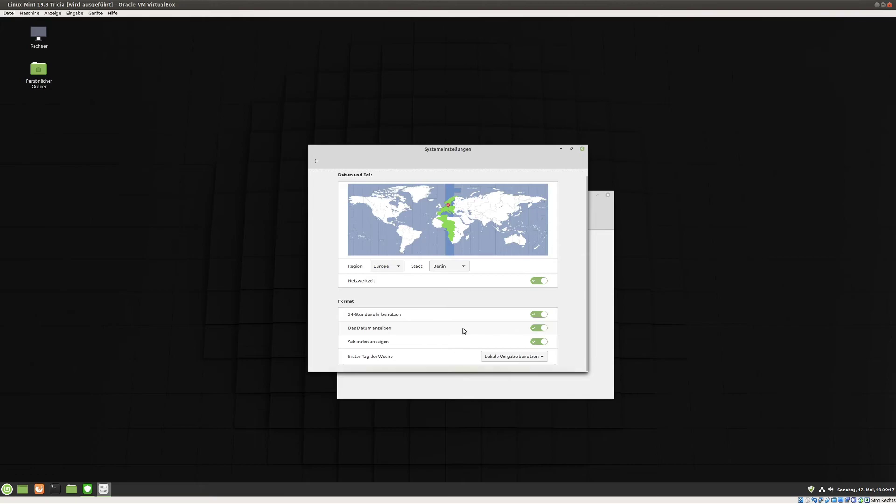
pyautogui.click(582, 150)
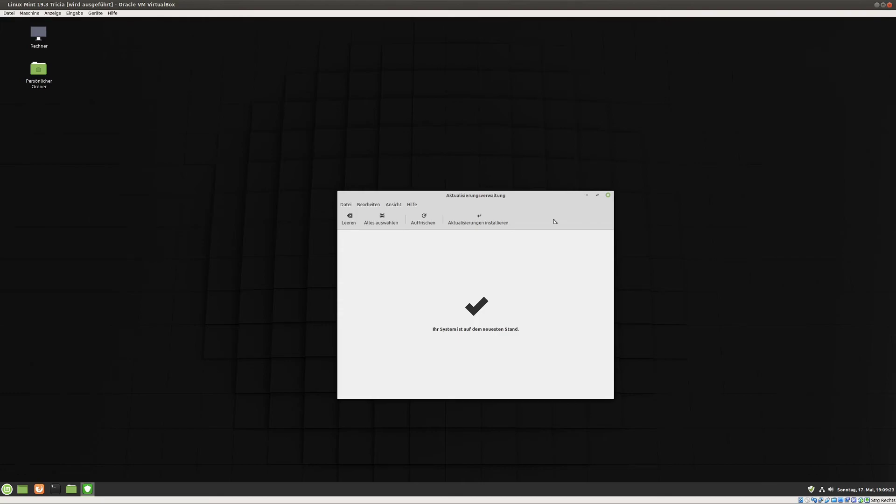
# Step: Refresh the list of available updates and close the Aktualisierungsverwaltung
pyautogui.click(424, 221)
pyautogui.click(607, 197)
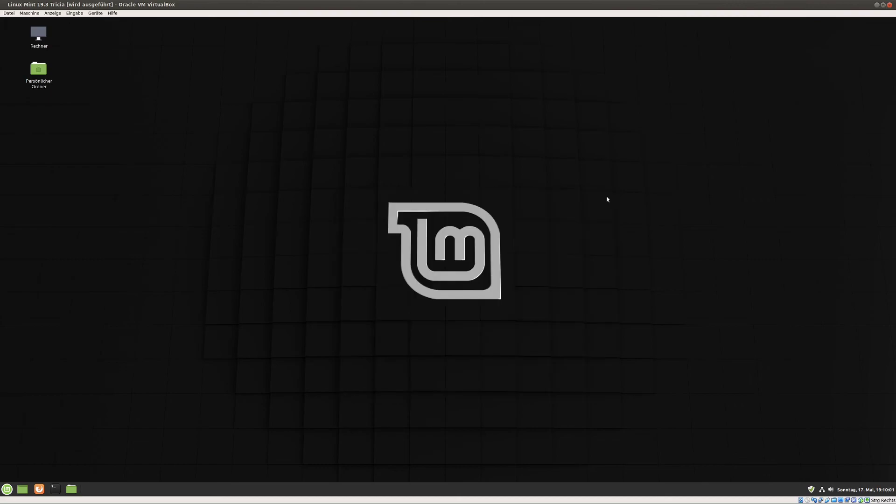
# Step: View the desktop's Anpassen options for icon size and arrangement and close the window
pyautogui.rightClick(48, 418)
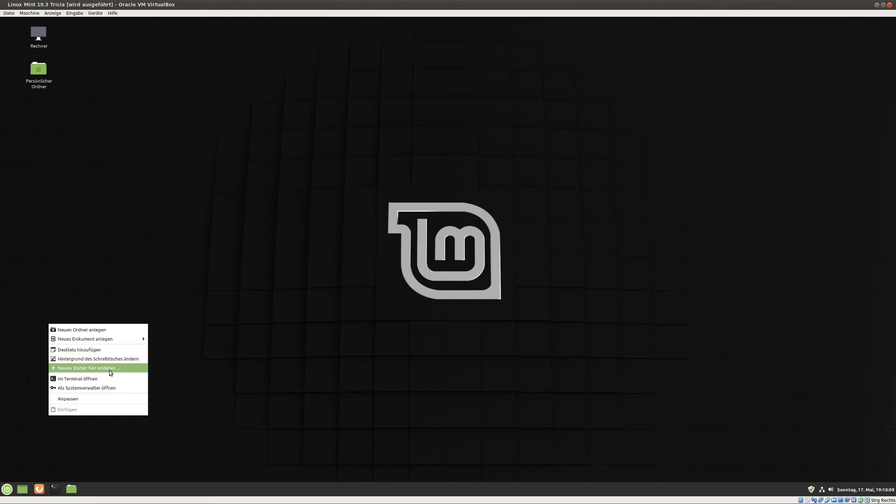
pyautogui.click(112, 400)
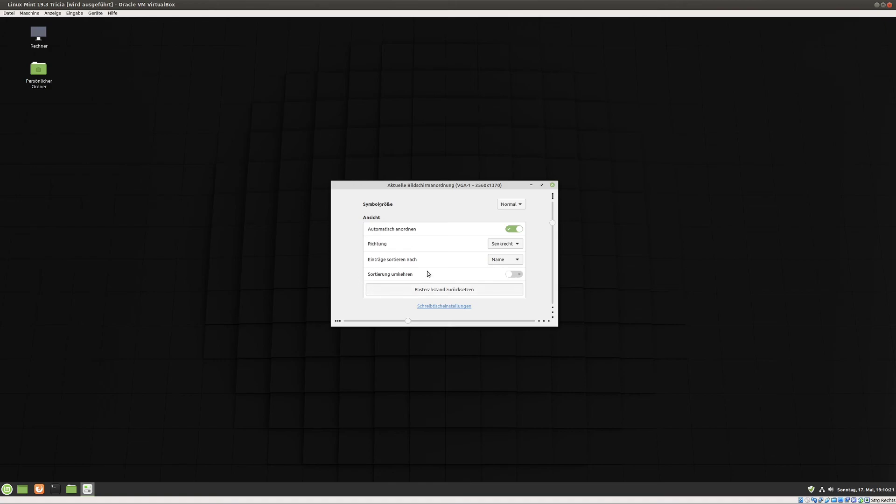
pyautogui.click(552, 185)
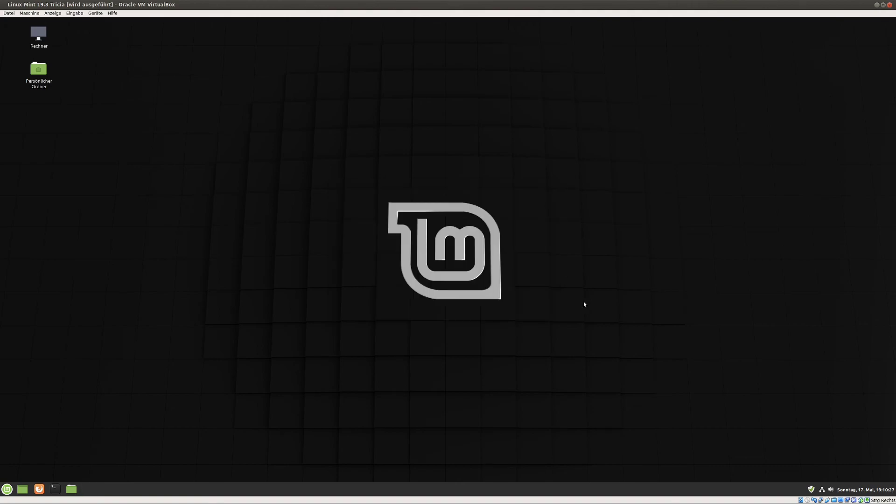
# Step: Shut down the Linux Mint system from the start menu and confirm with Herunterfahren
pyautogui.click(7, 489)
pyautogui.click(19, 453)
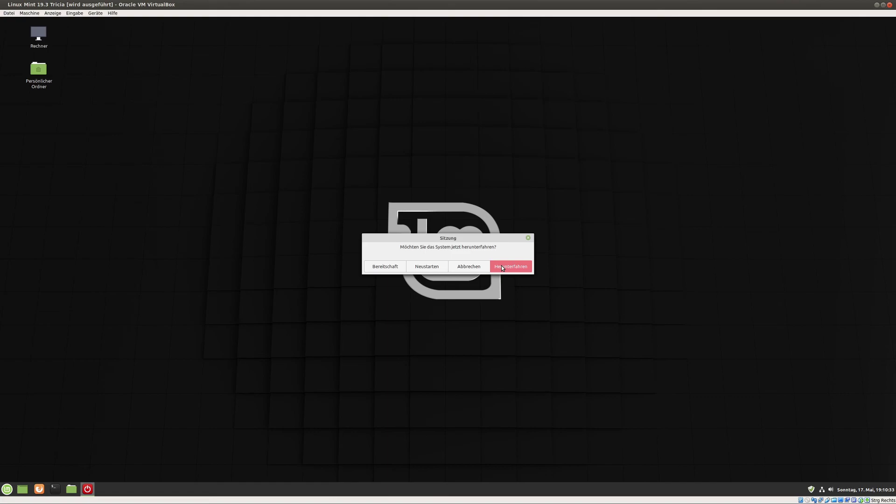
pyautogui.click(502, 268)
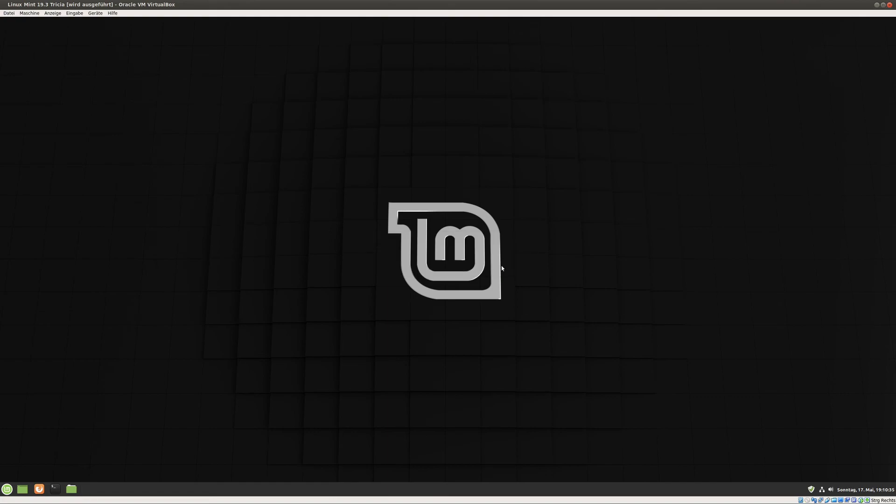